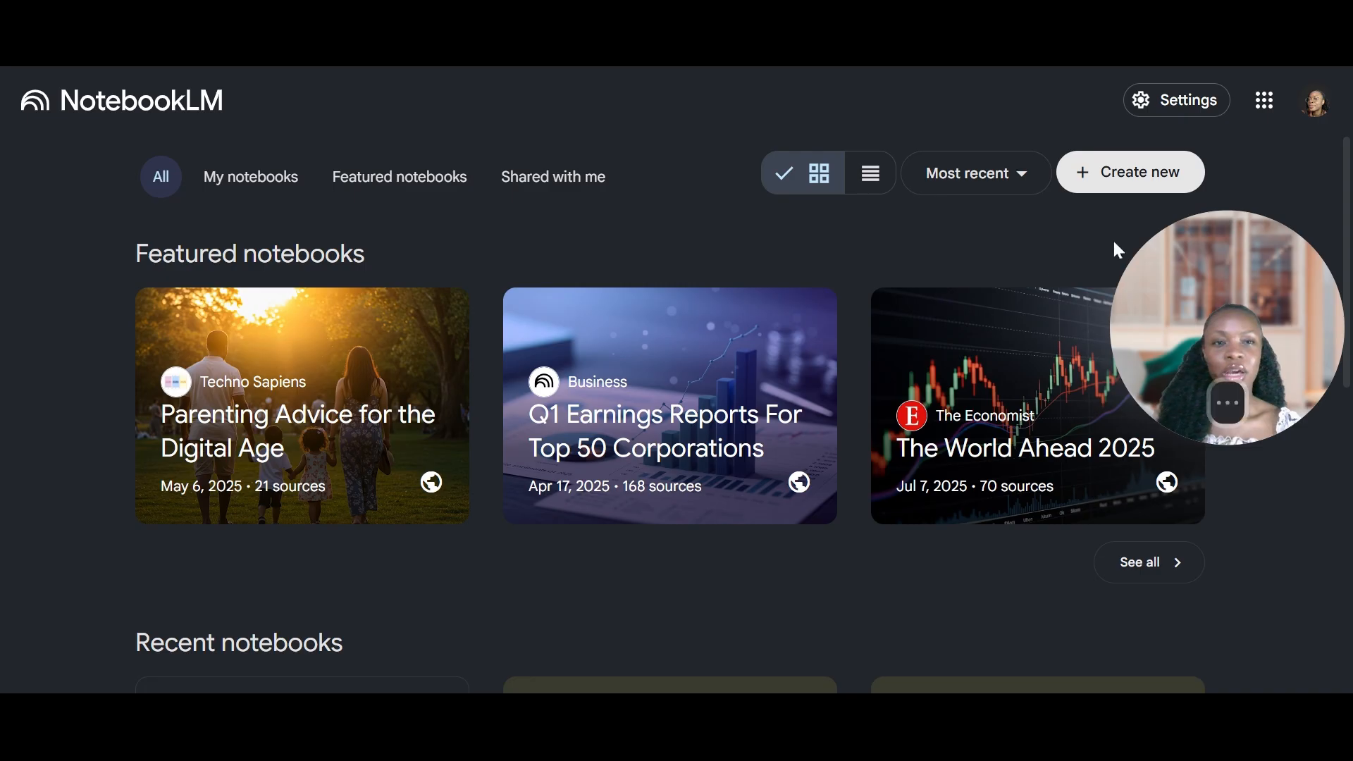
- Create a new notebook, look over the available source types, and start adding a source
click(1094, 192)
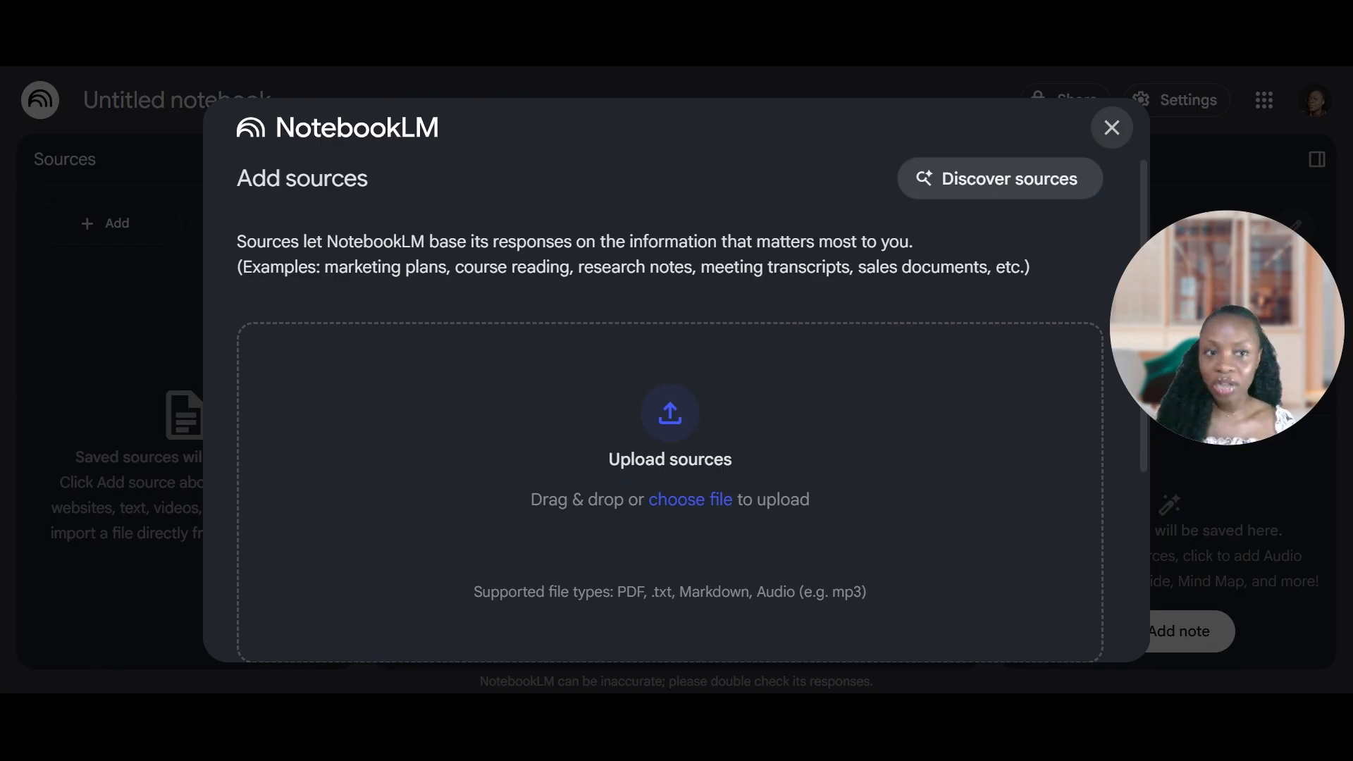
scroll(670, 302, down, 3)
scroll(701, 311, up, 3)
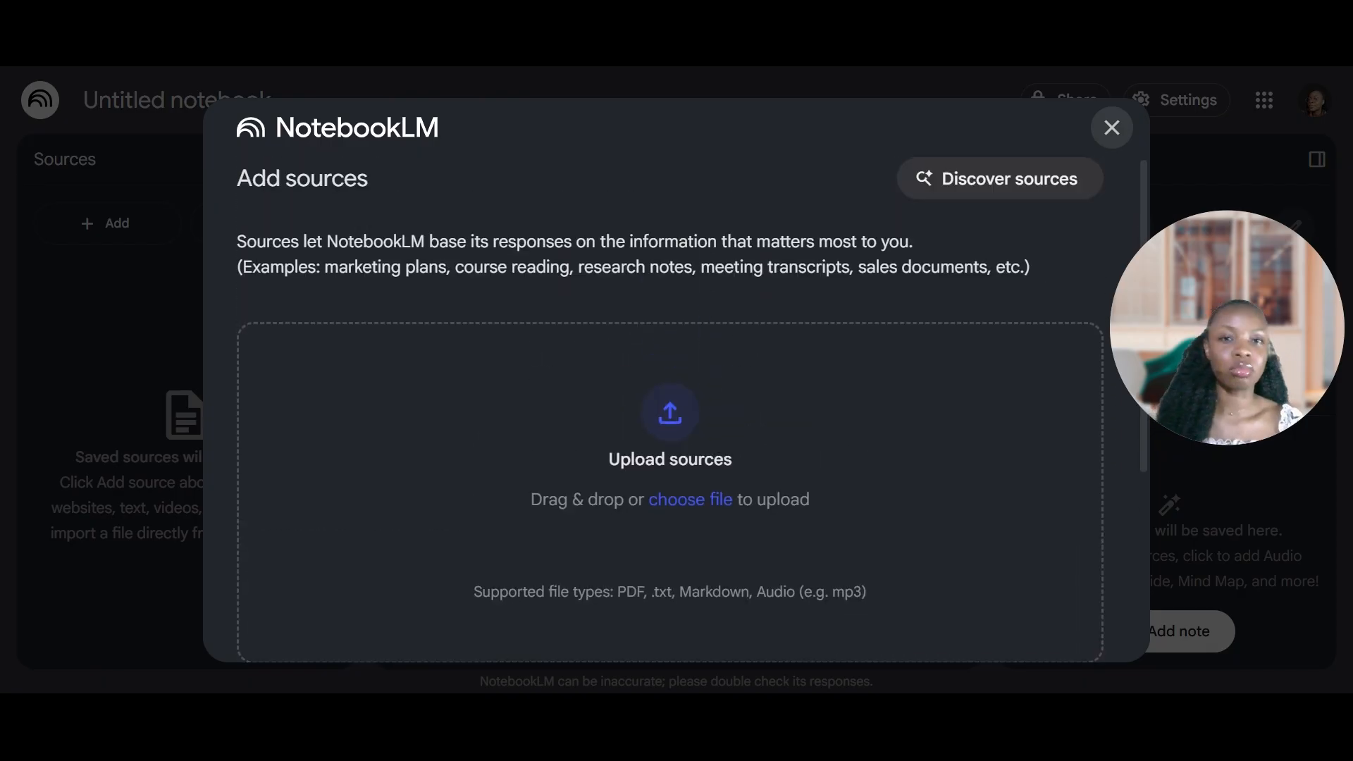
scroll(857, 324, down, 4)
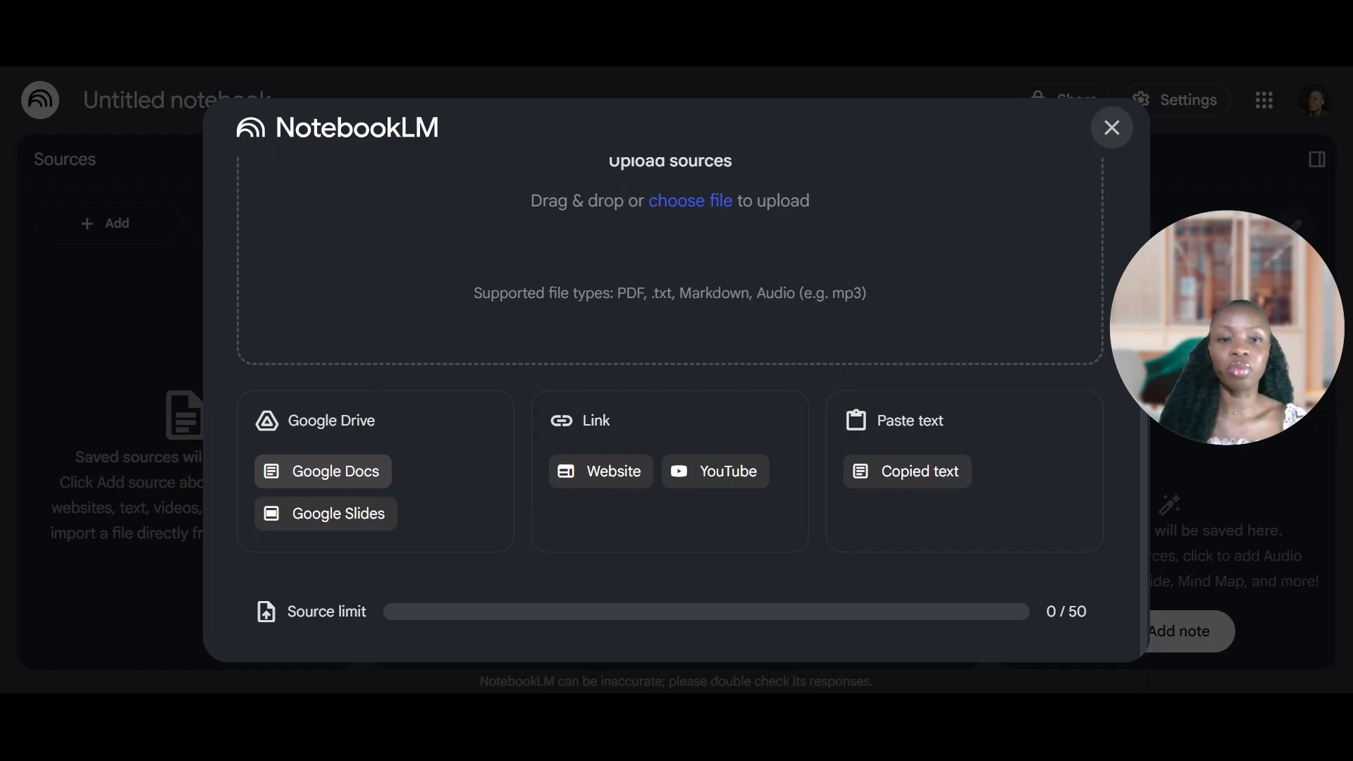
scroll(489, 426, up, 5)
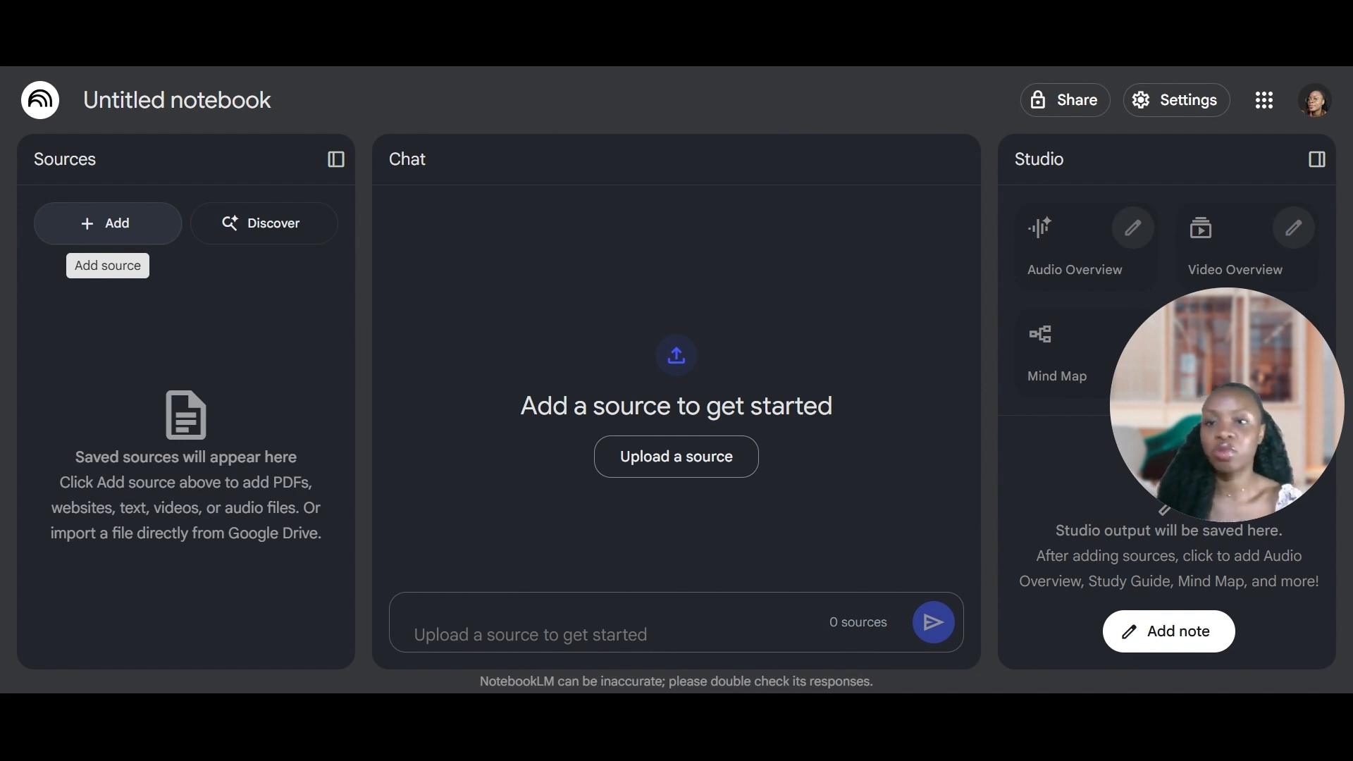
click(119, 233)
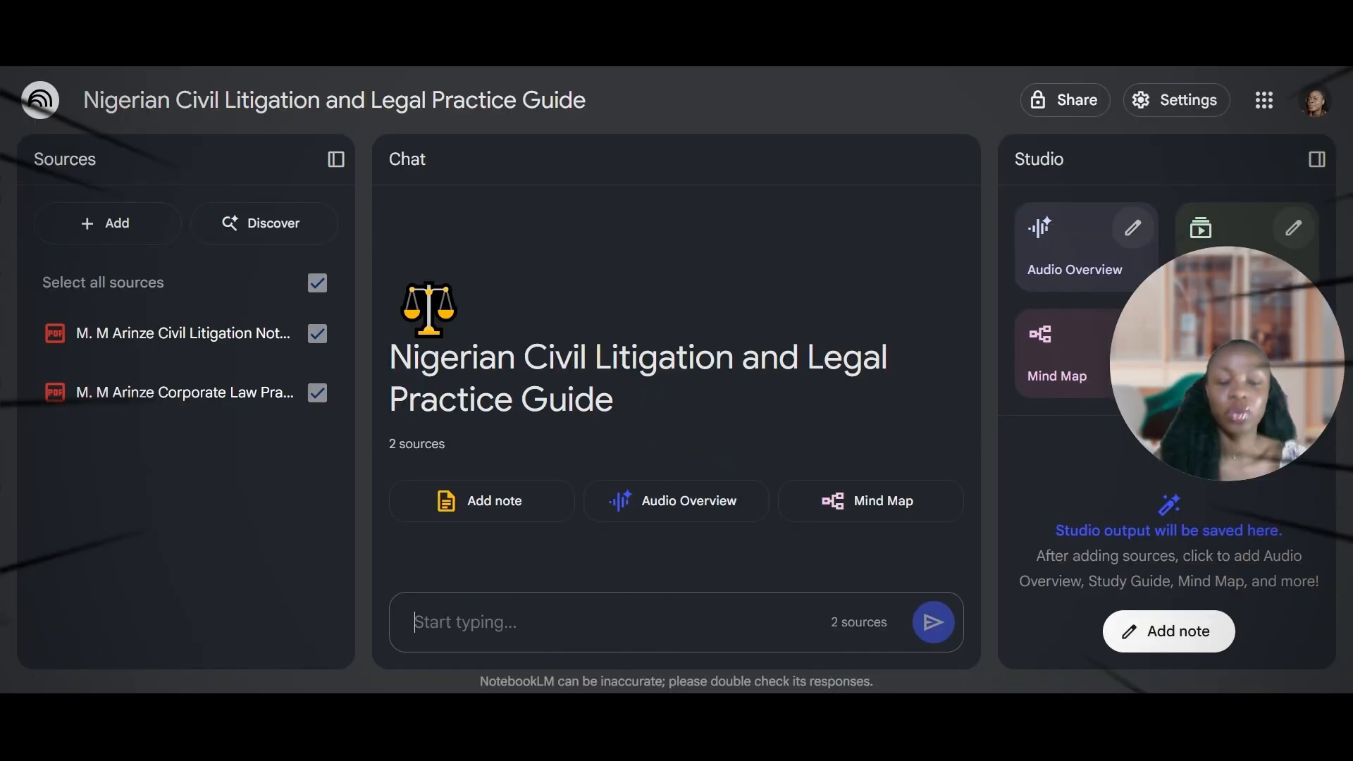
- Ask the chat to "summarize page 80 of the Civil Litigation Note and give me bullet point for each" and read the answer
text(summarize page 80 of the Civ)
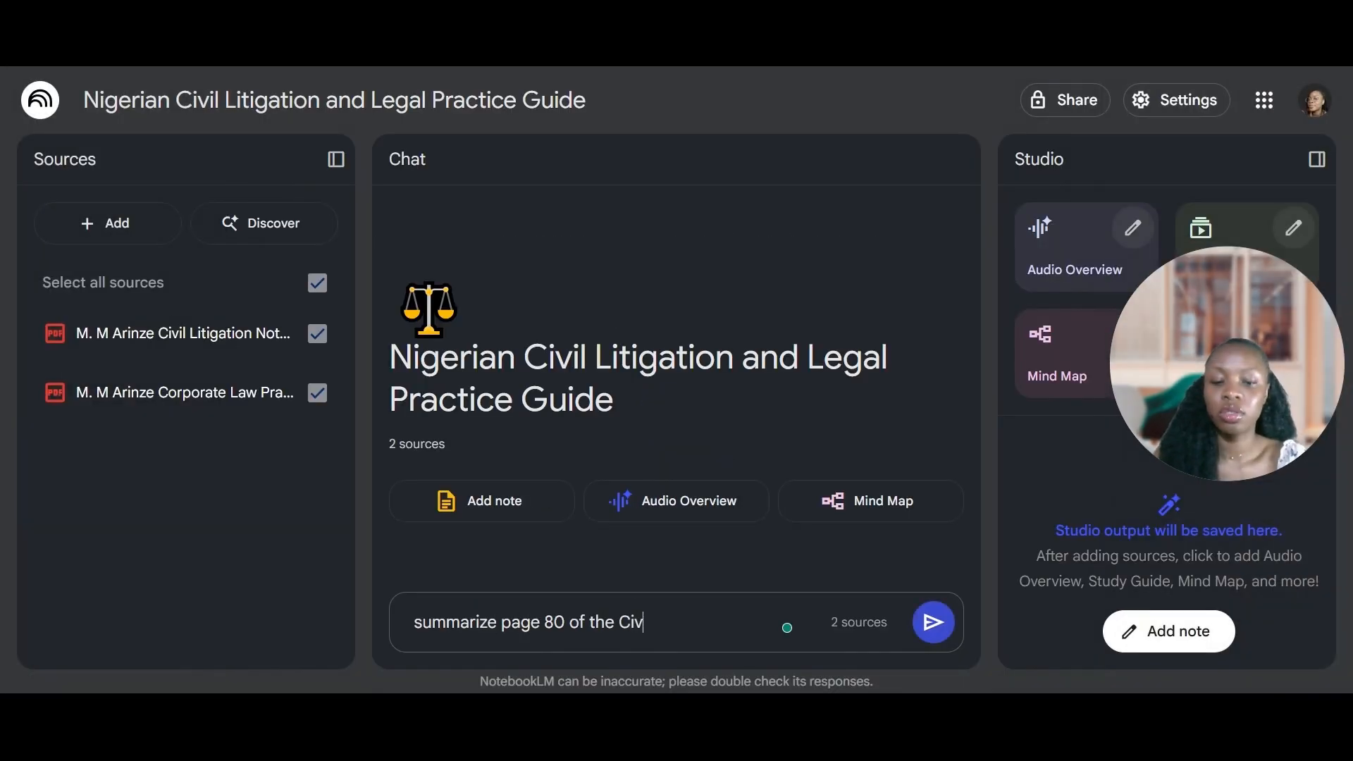
text(il Litigation Note and give me bullet point f)
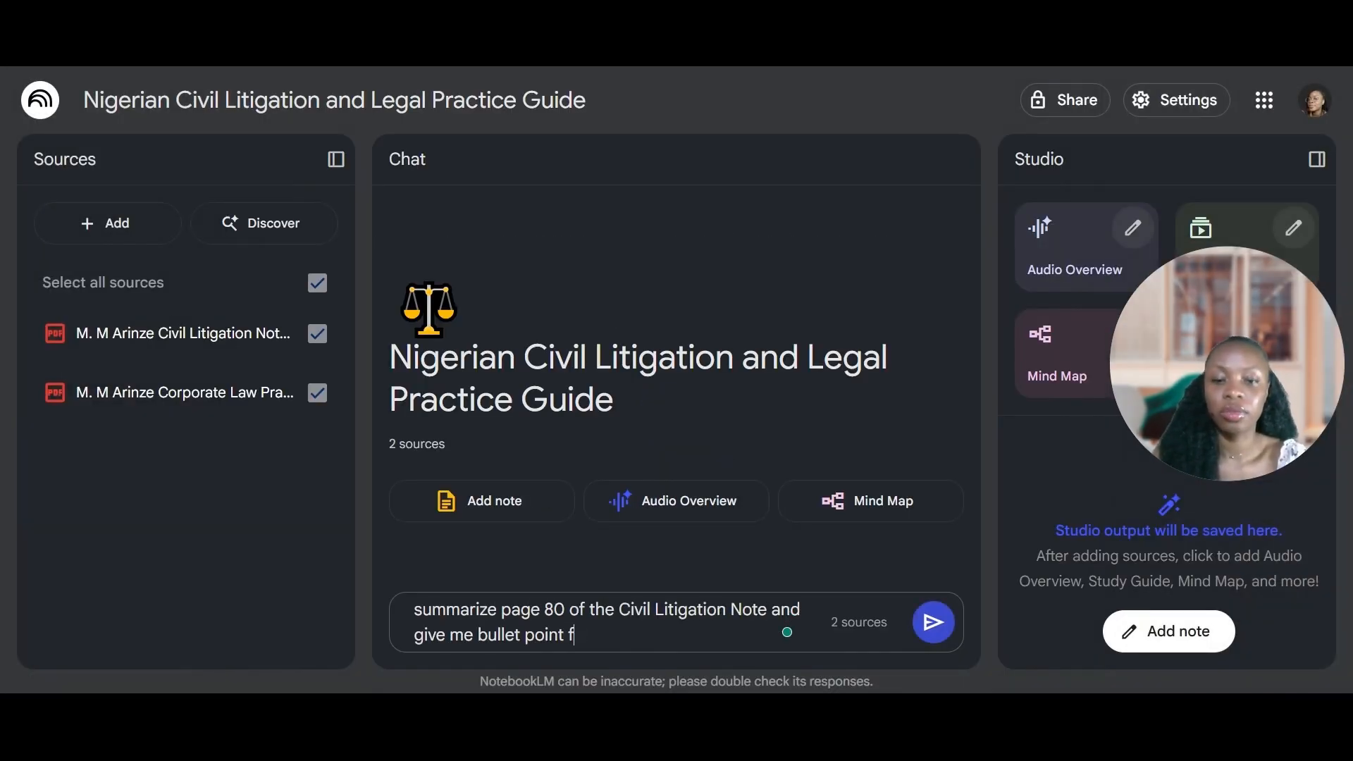
text(or each)
click(934, 635)
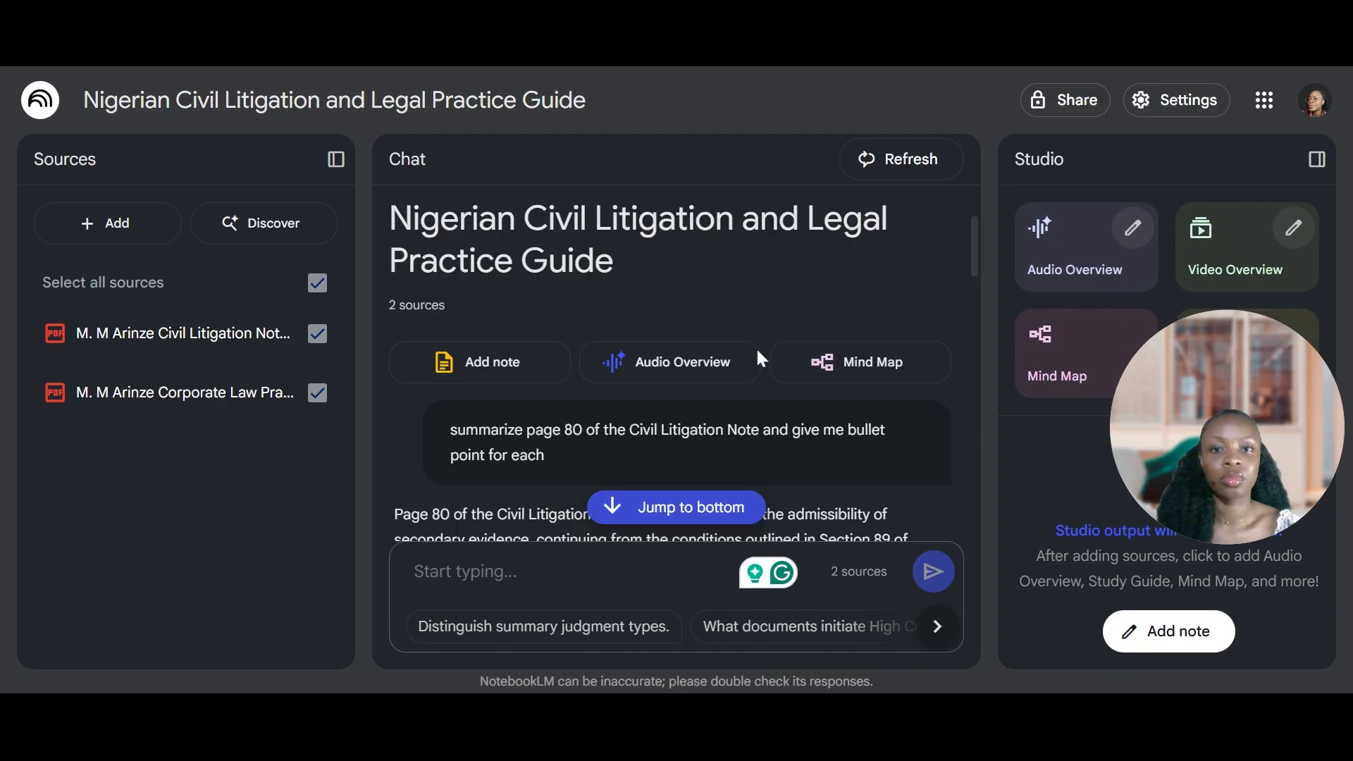
scroll(548, 341, down, 4)
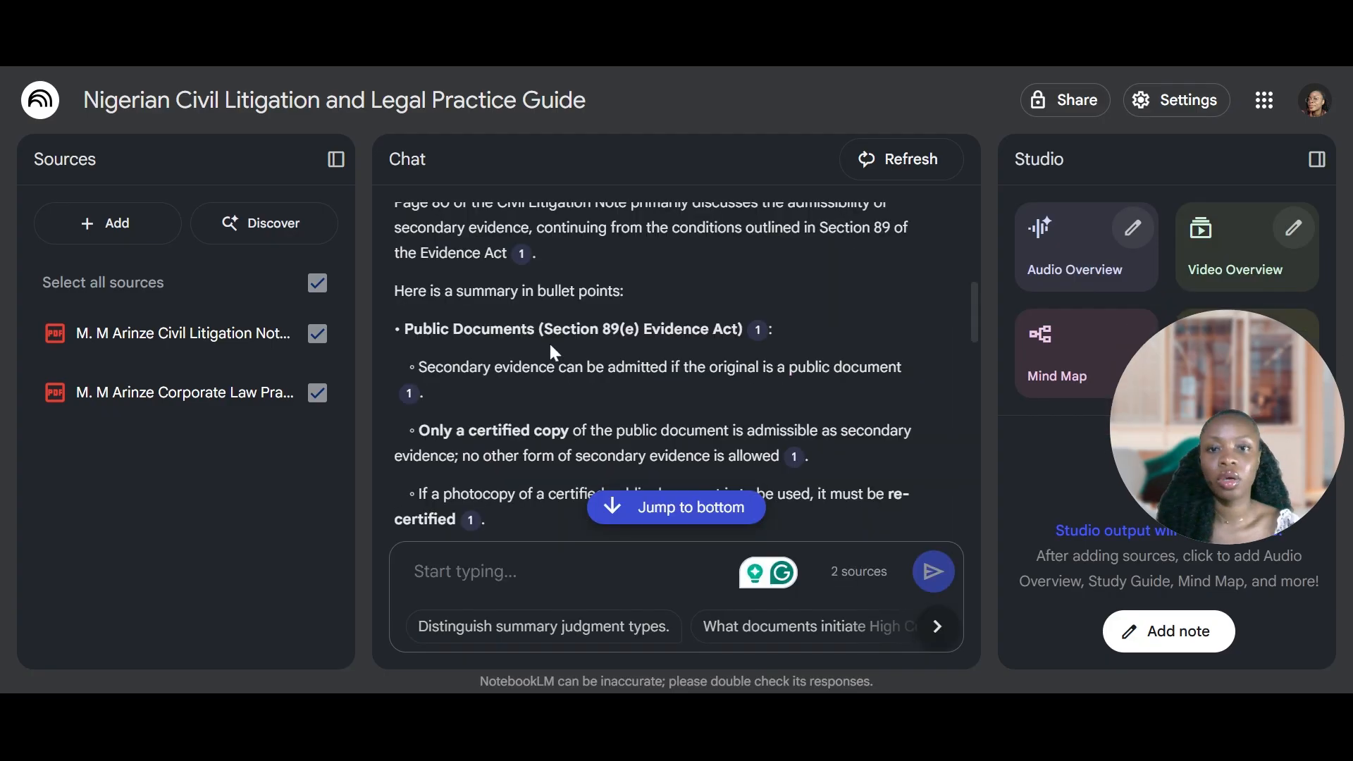
scroll(548, 341, down, 4)
- Ask the chat to "give me a list of all the cases in the Civil Litigation note and their significance" and skim the answer to its end
text(give me a list of all the cases in)
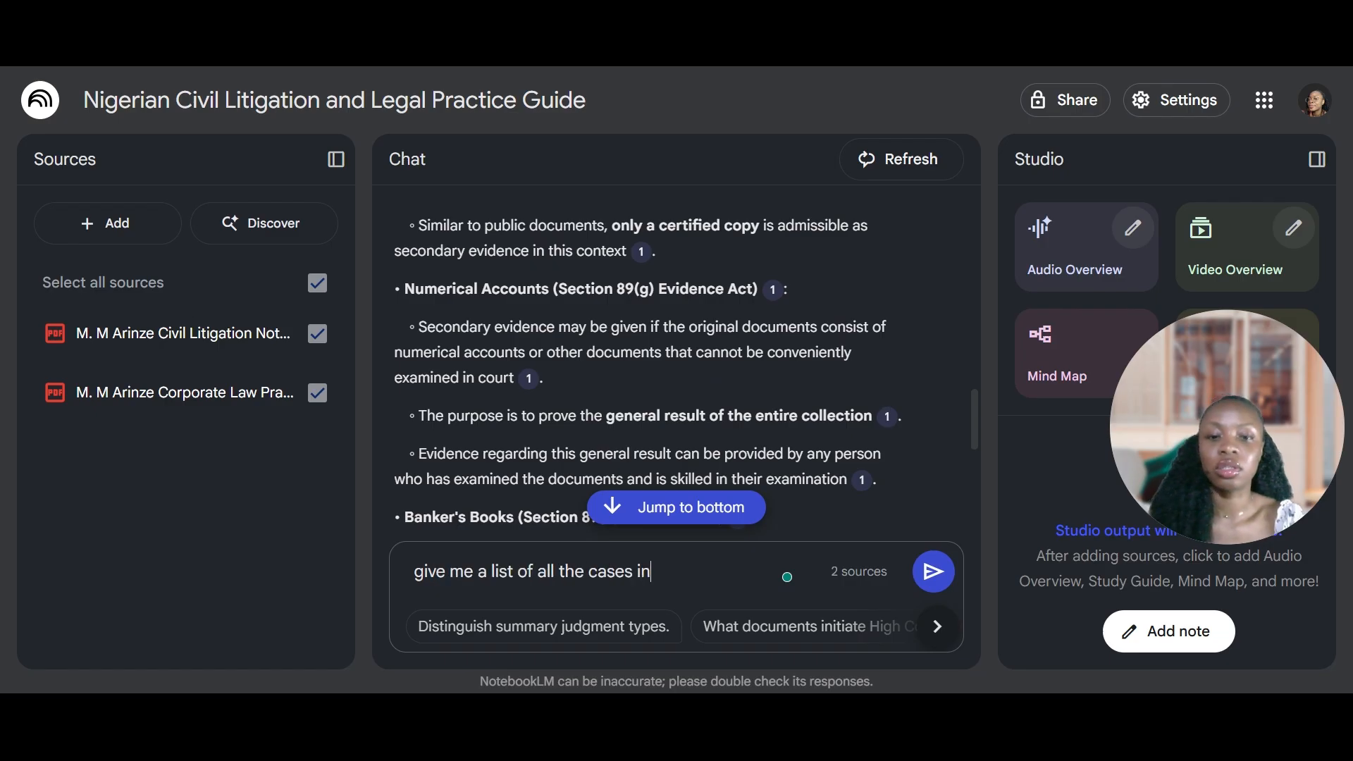
text( the Civil Litigation note and their significance)
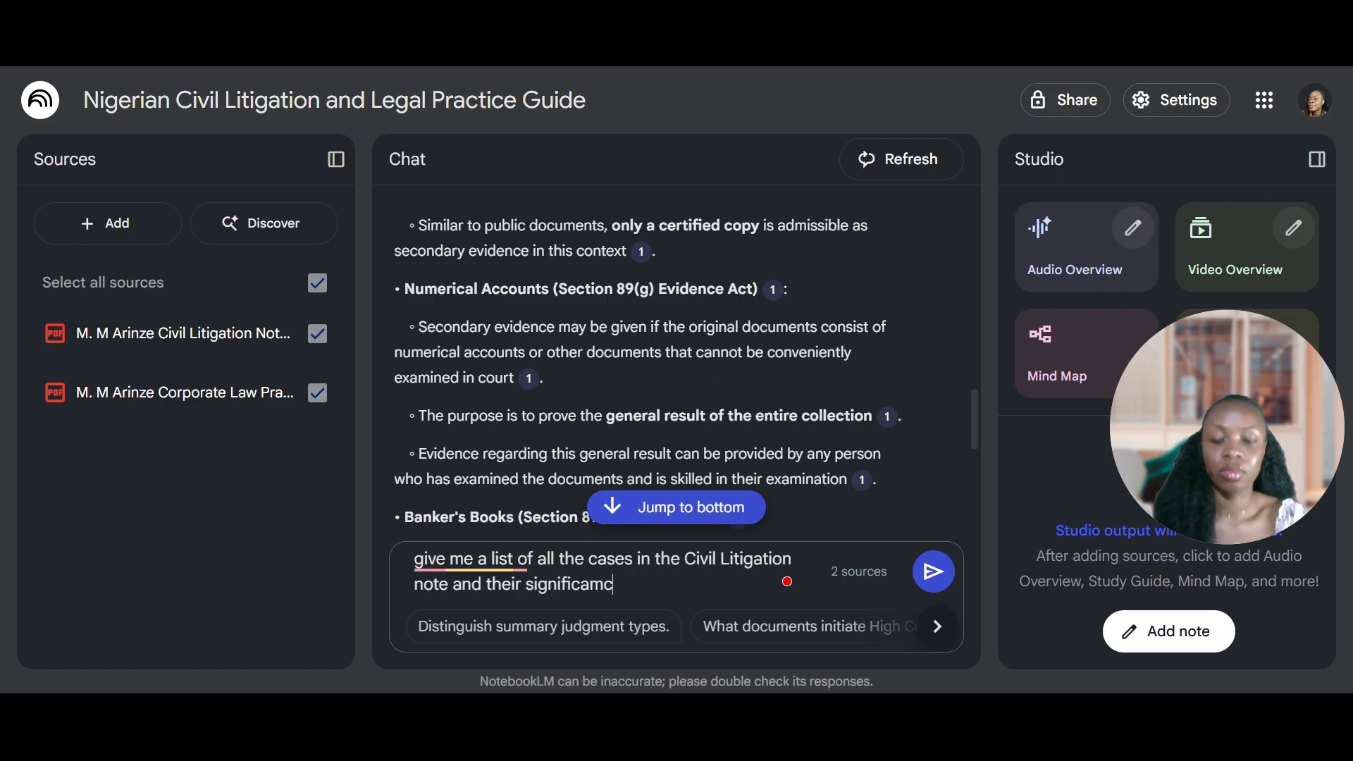
key(Return)
scroll(548, 342, down, 10)
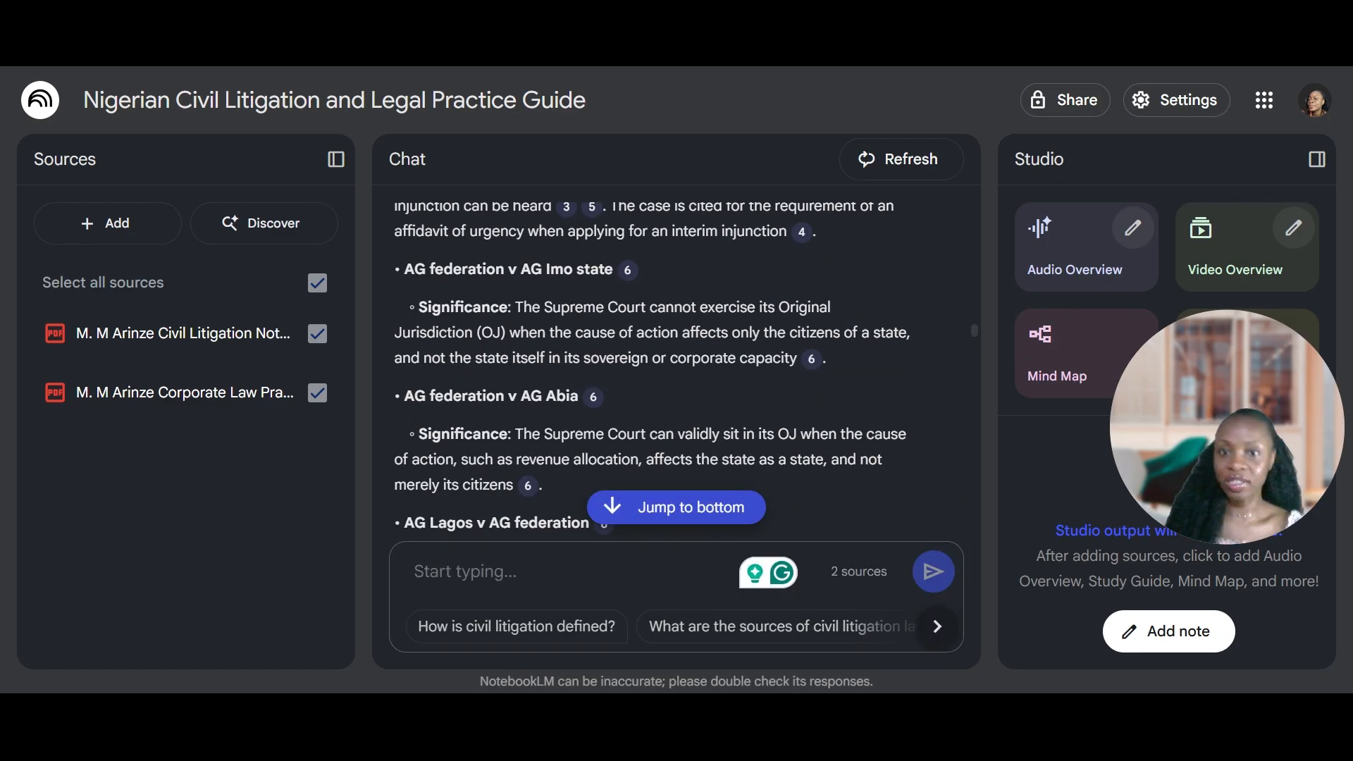
scroll(680, 513, down, 5)
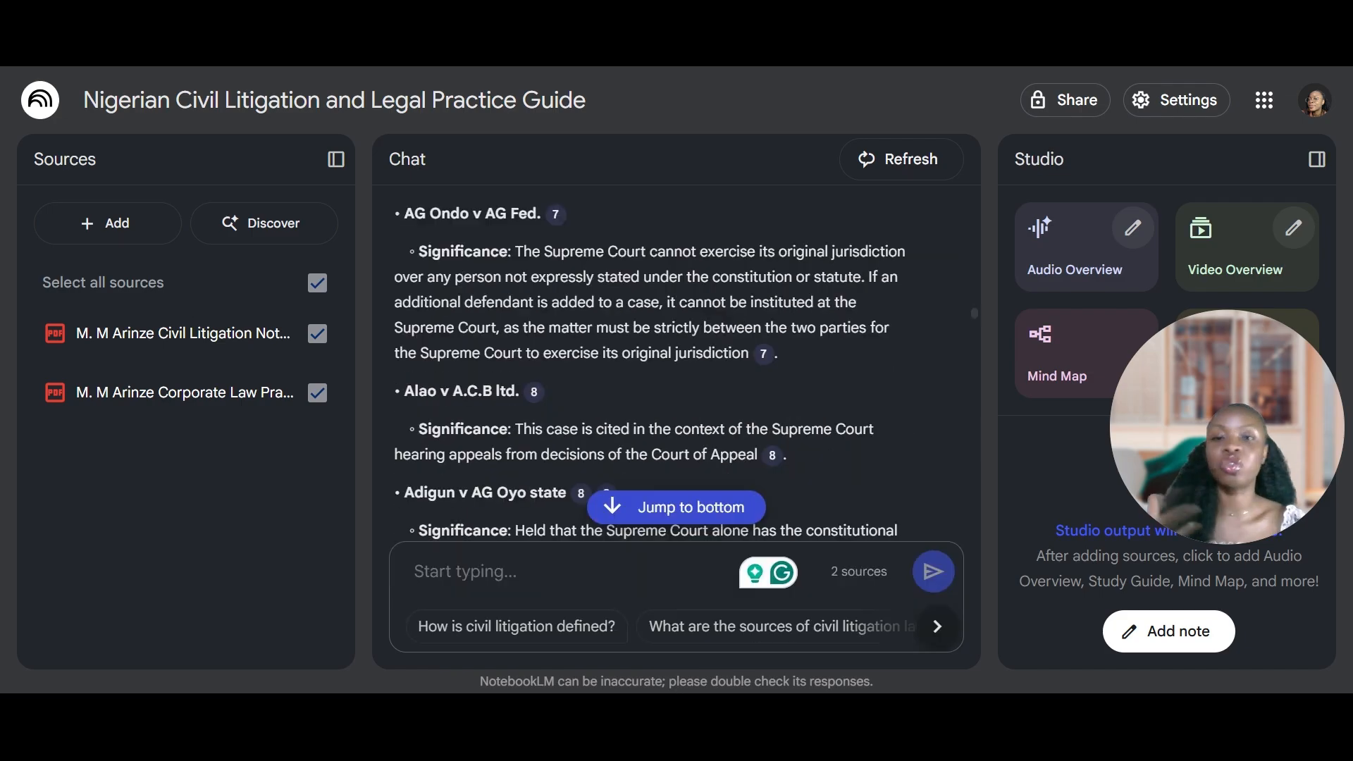
scroll(693, 516, down, 5)
click(691, 511)
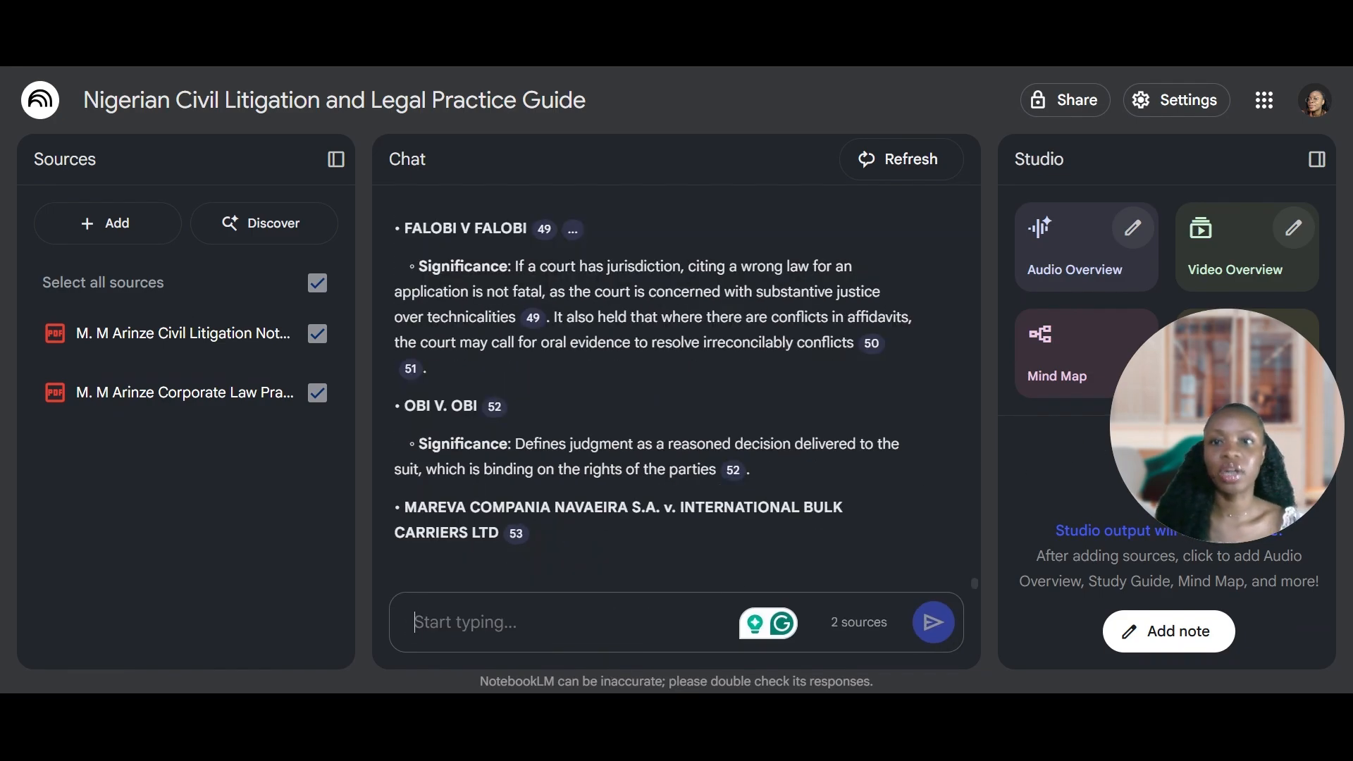
- Ask the chat to "generate a timeline for significant dates and cases for both Civil Litigation and Corporate Law notes"
text(gen)
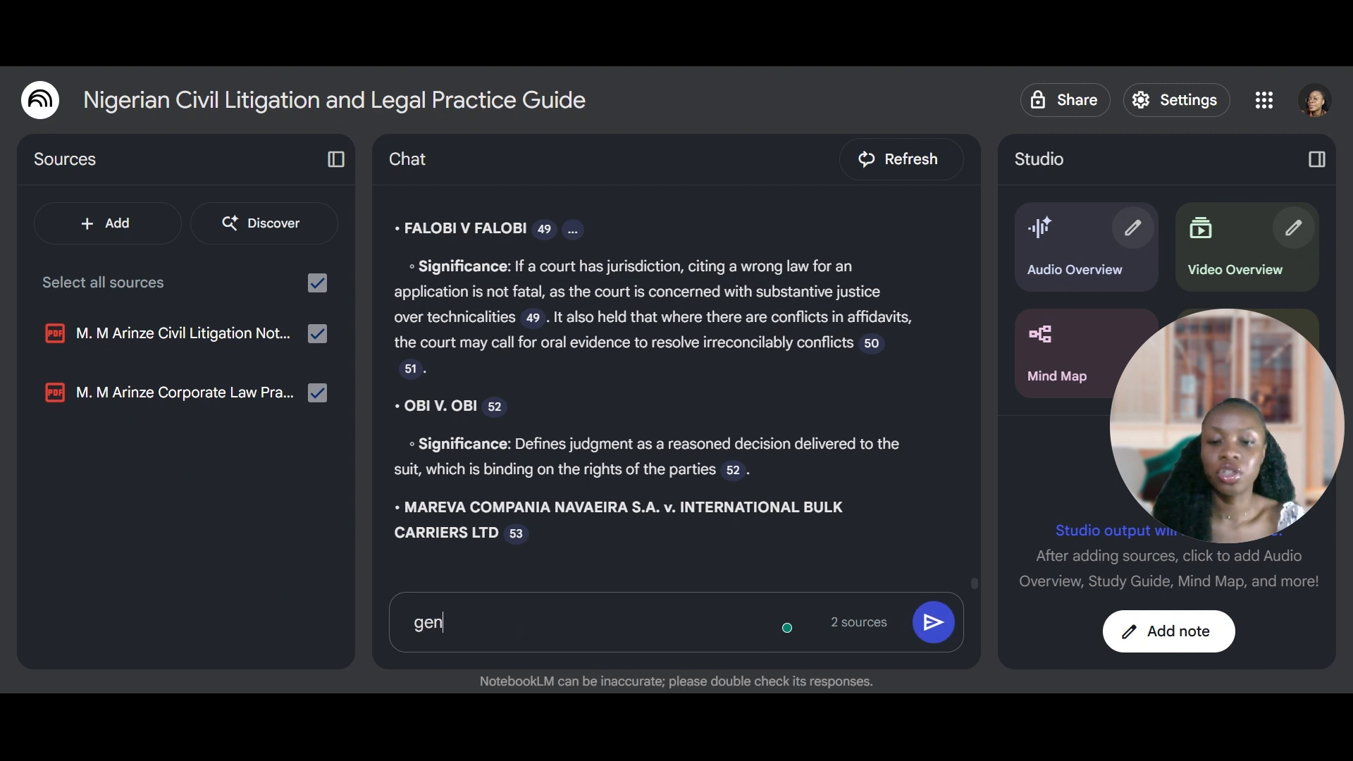
text(erate a timeline for significant dates and caes)
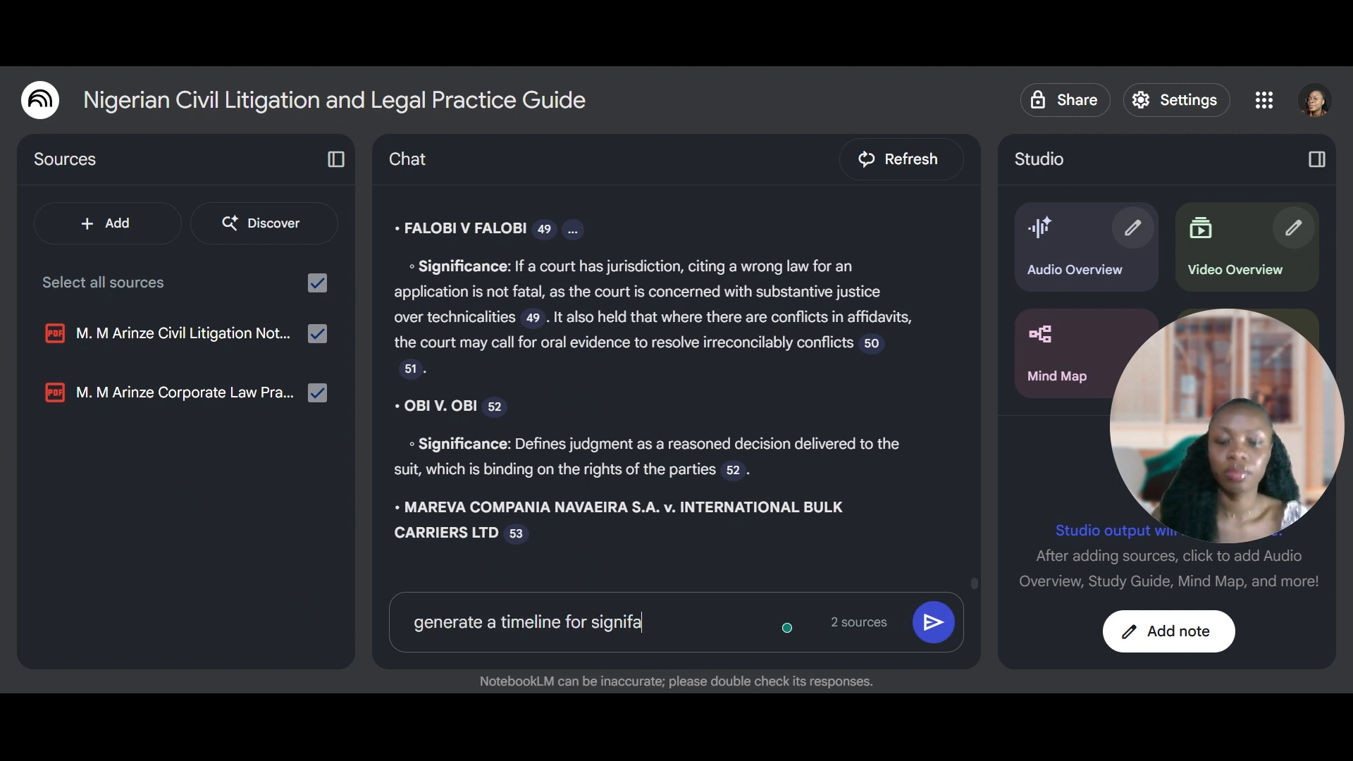
key(BackSpace)
key(BackSpace)
text(ses for both Civ)
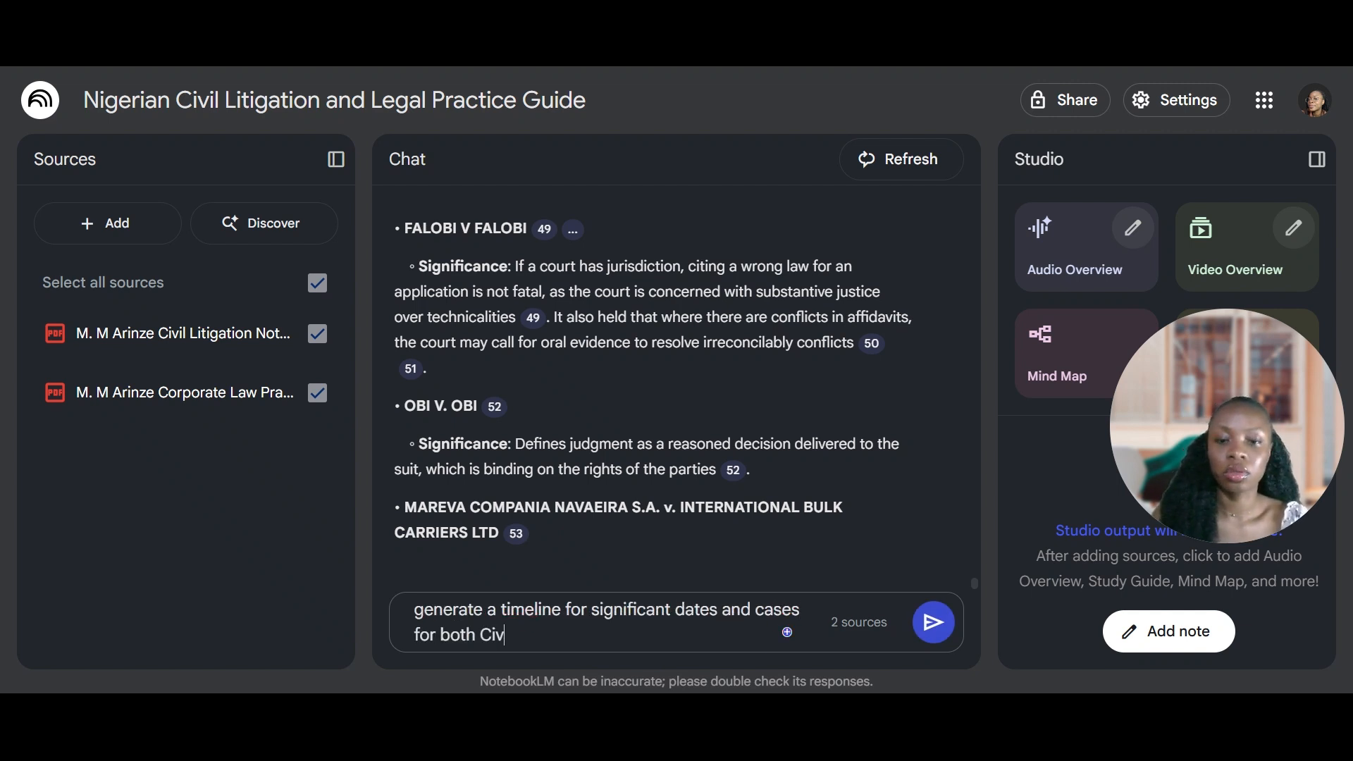
text(il Litigation and Corporate Law notes)
key(Return)
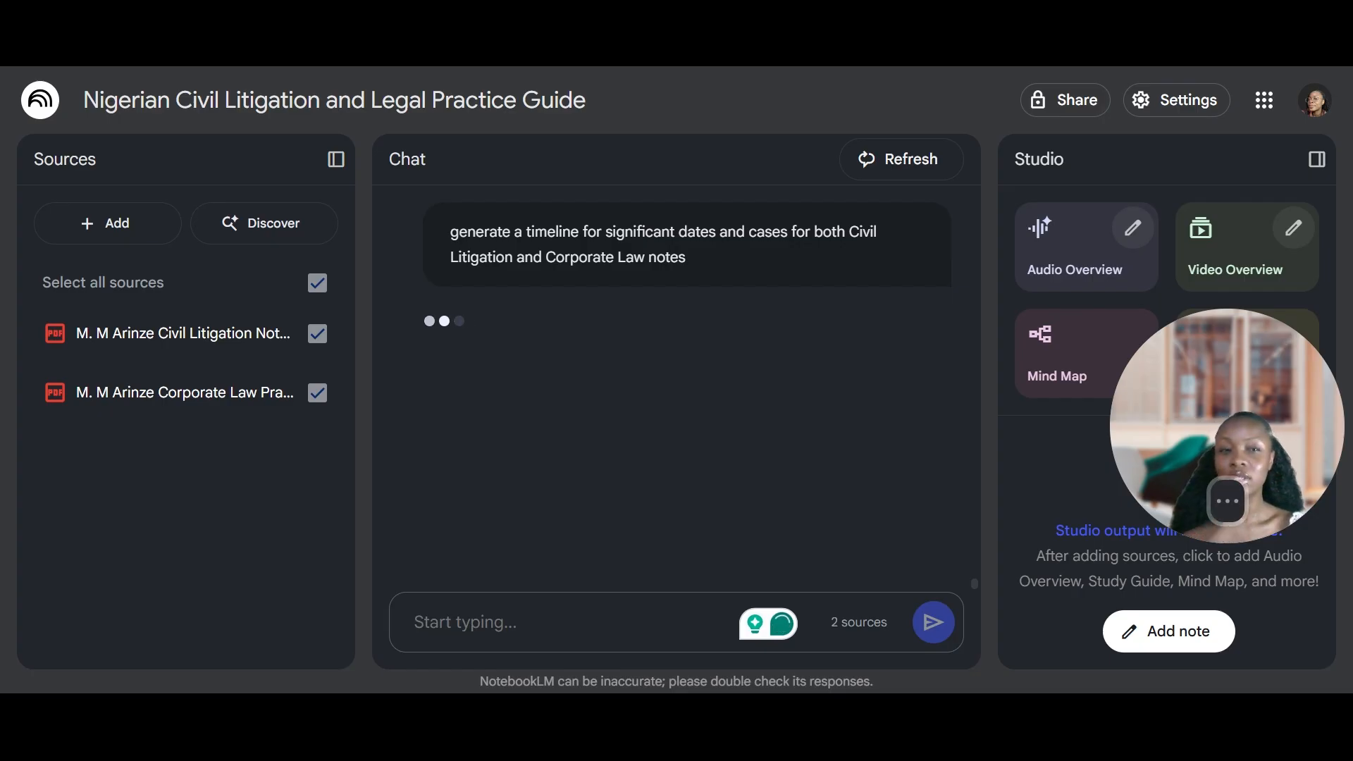
- Read the timeline's earlier entries of significant dates and cases up to the 2002 courthouse entry
scroll(637, 449, down, 2)
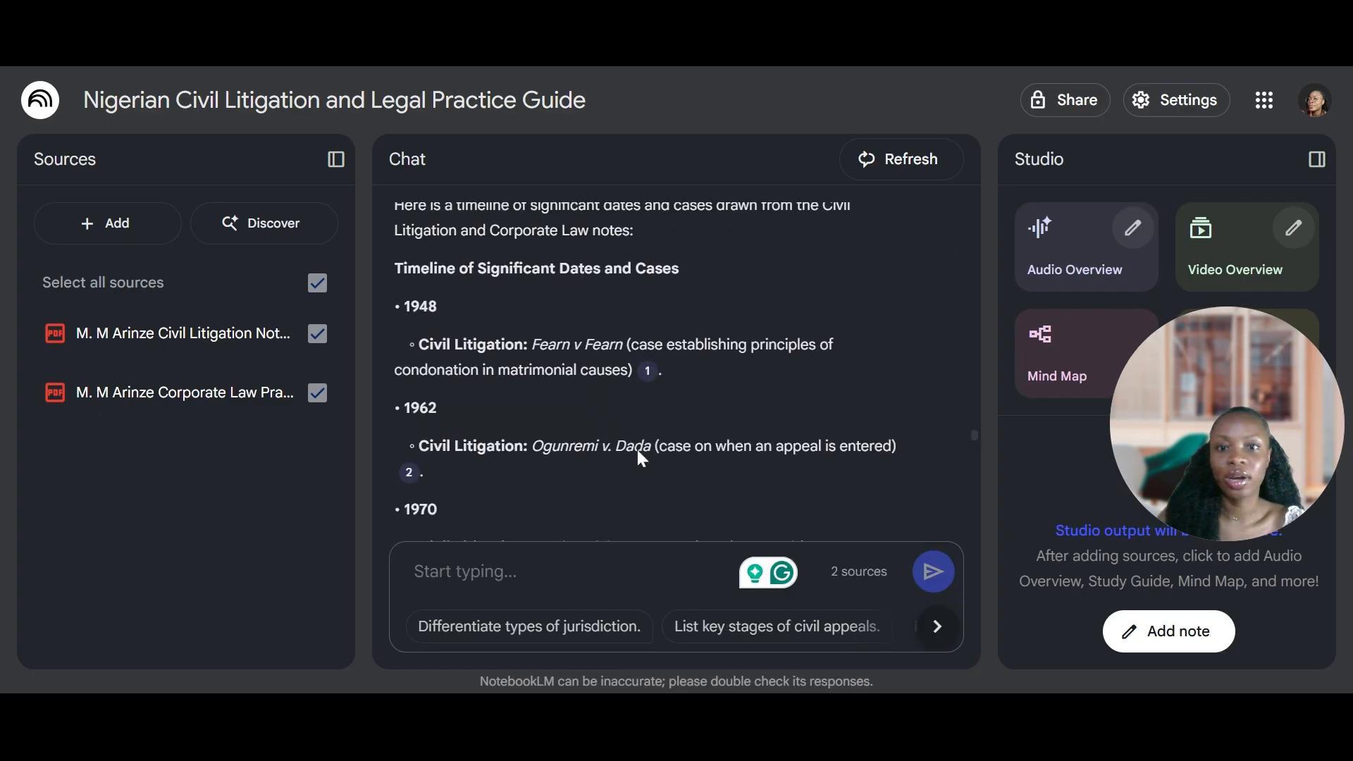
scroll(642, 445, down, 10)
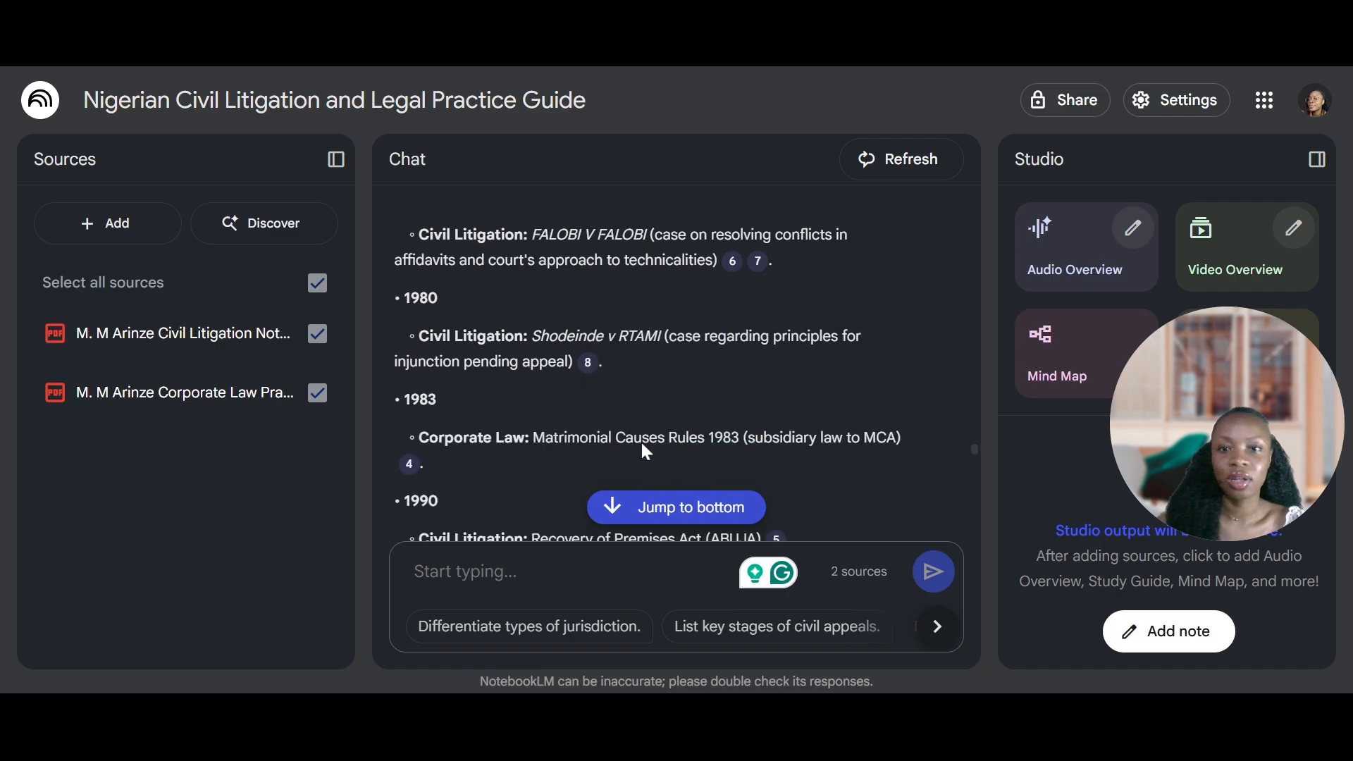
scroll(642, 446, up, 1)
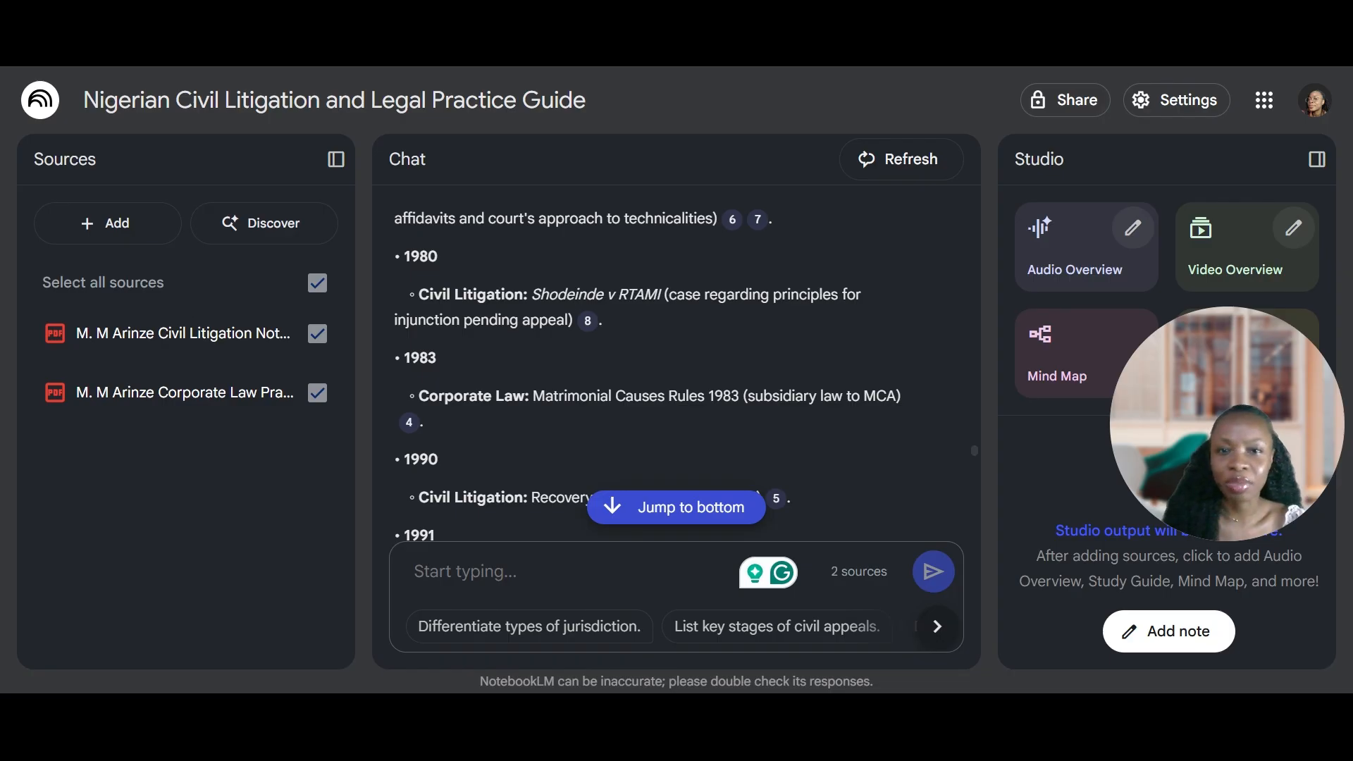
scroll(642, 446, down, 1)
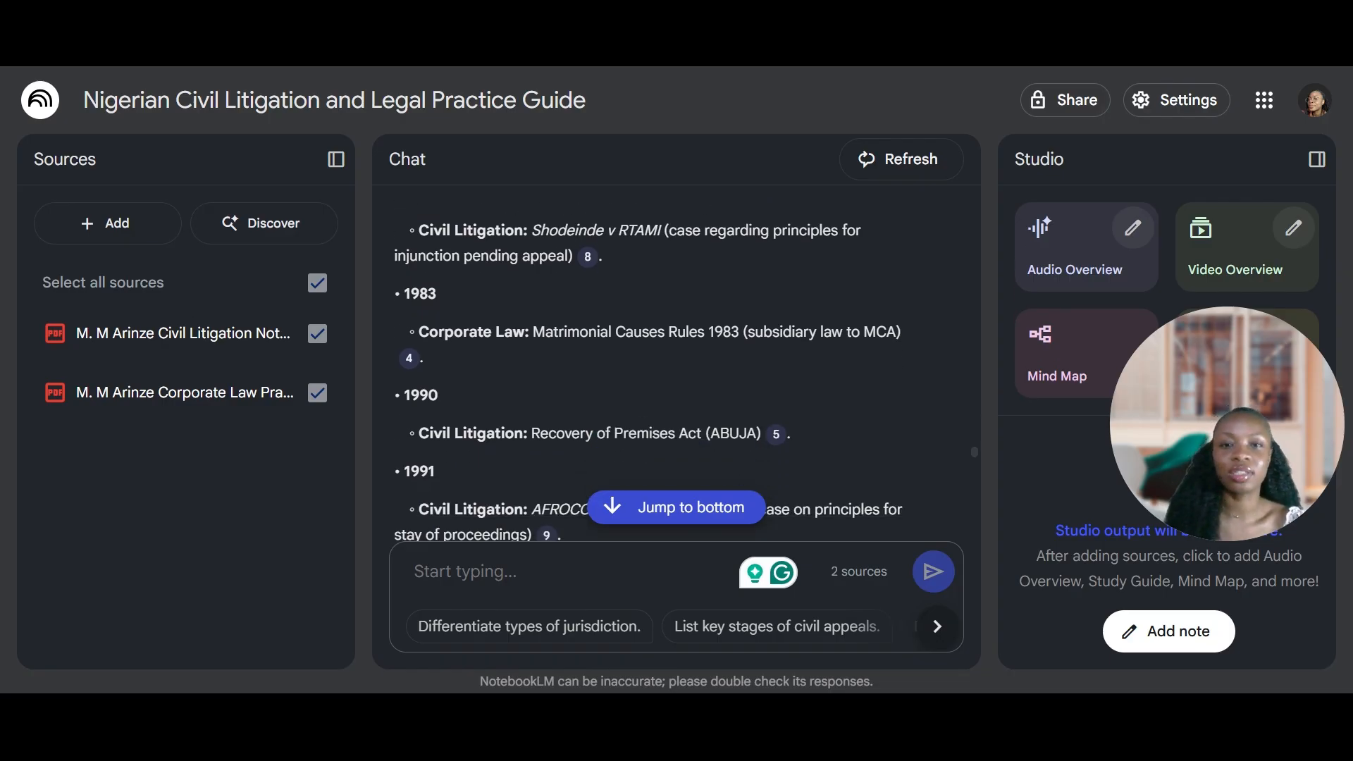
scroll(640, 435, down, 7)
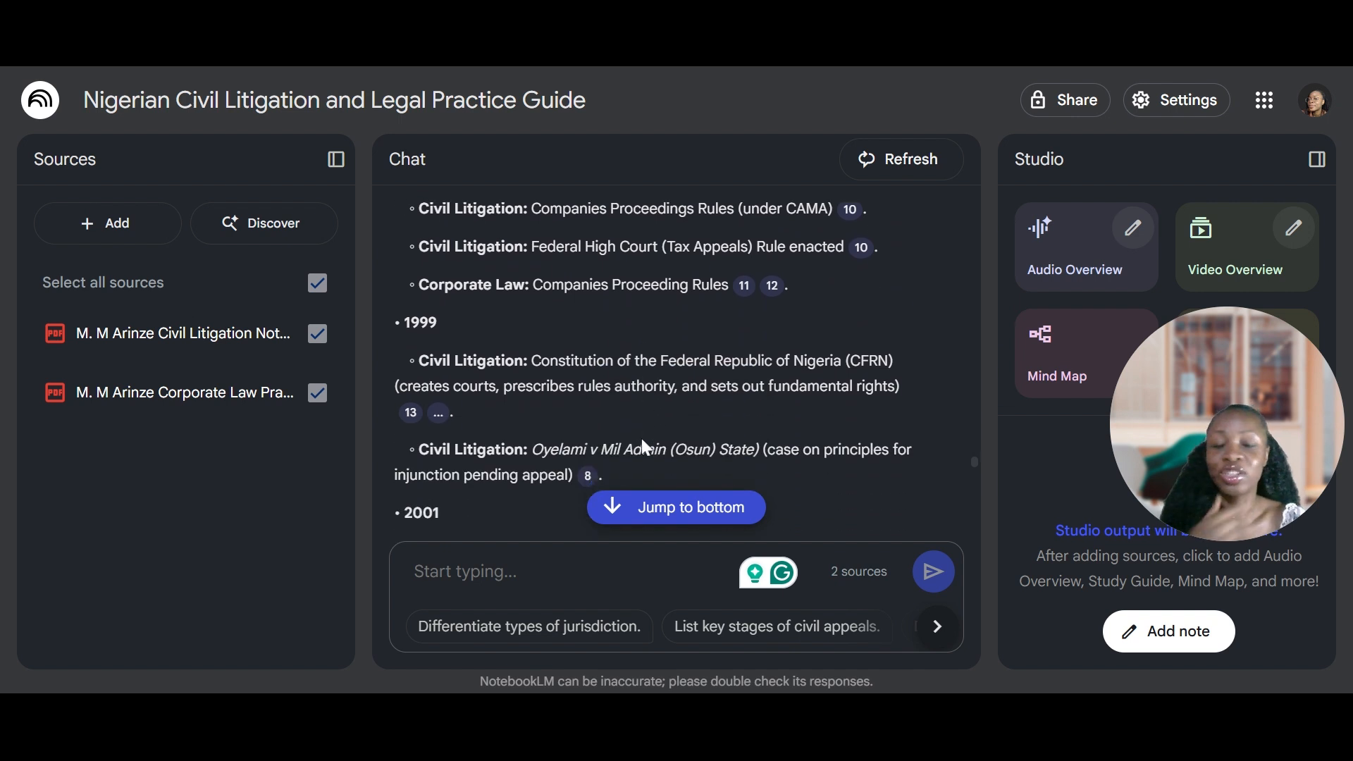
scroll(660, 415, down, 2)
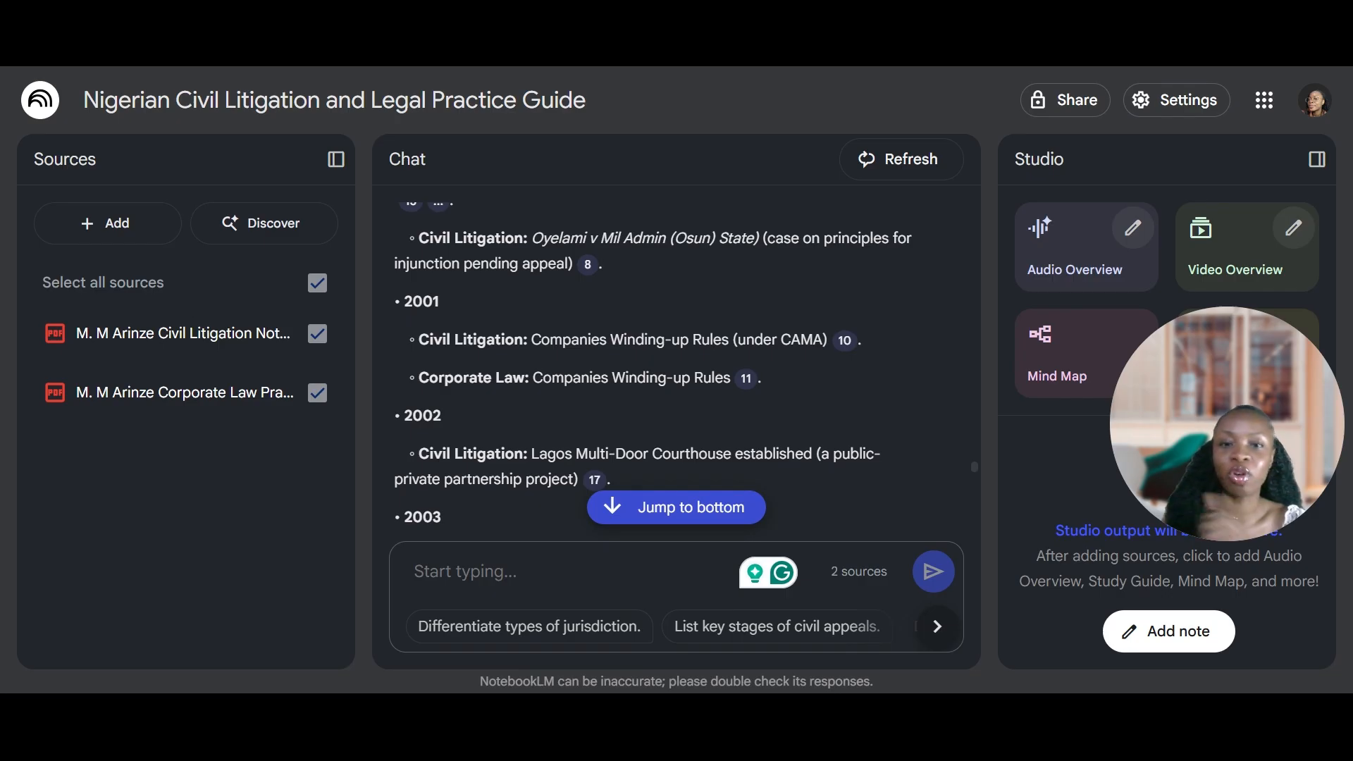
scroll(674, 389, down, 2)
- Read the source passage cited for the 2002 Lagos Multi-Door Courthouse entry in the timeline
mouse_move(592, 357)
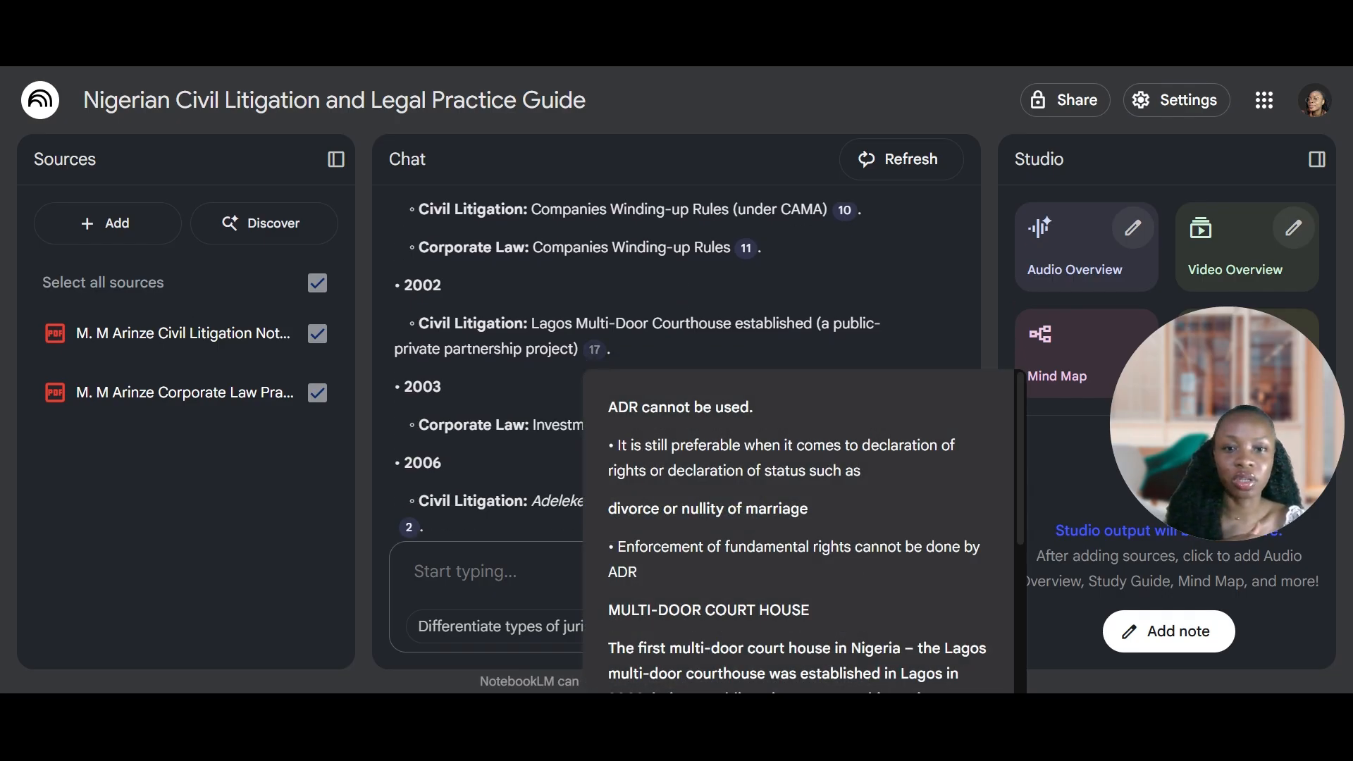
scroll(649, 474, down, 2)
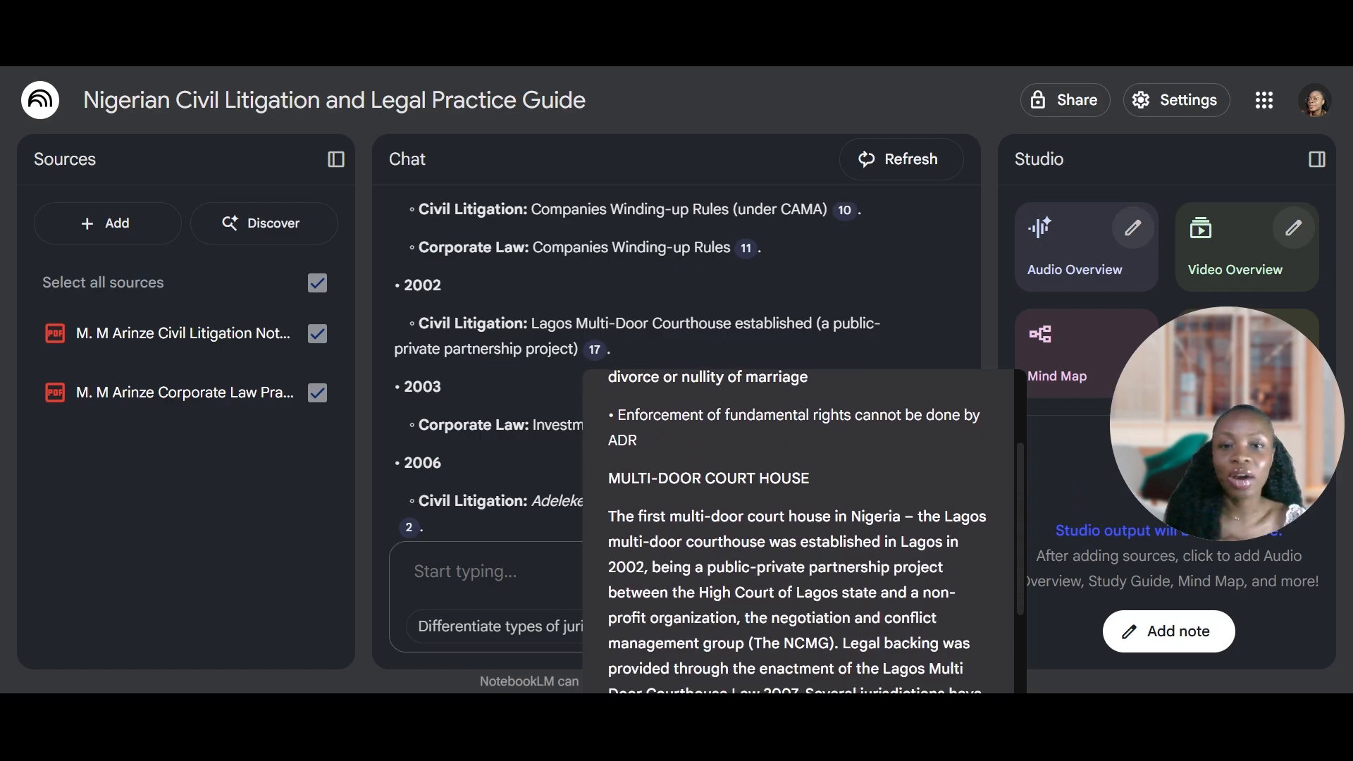
scroll(797, 529, down, 2)
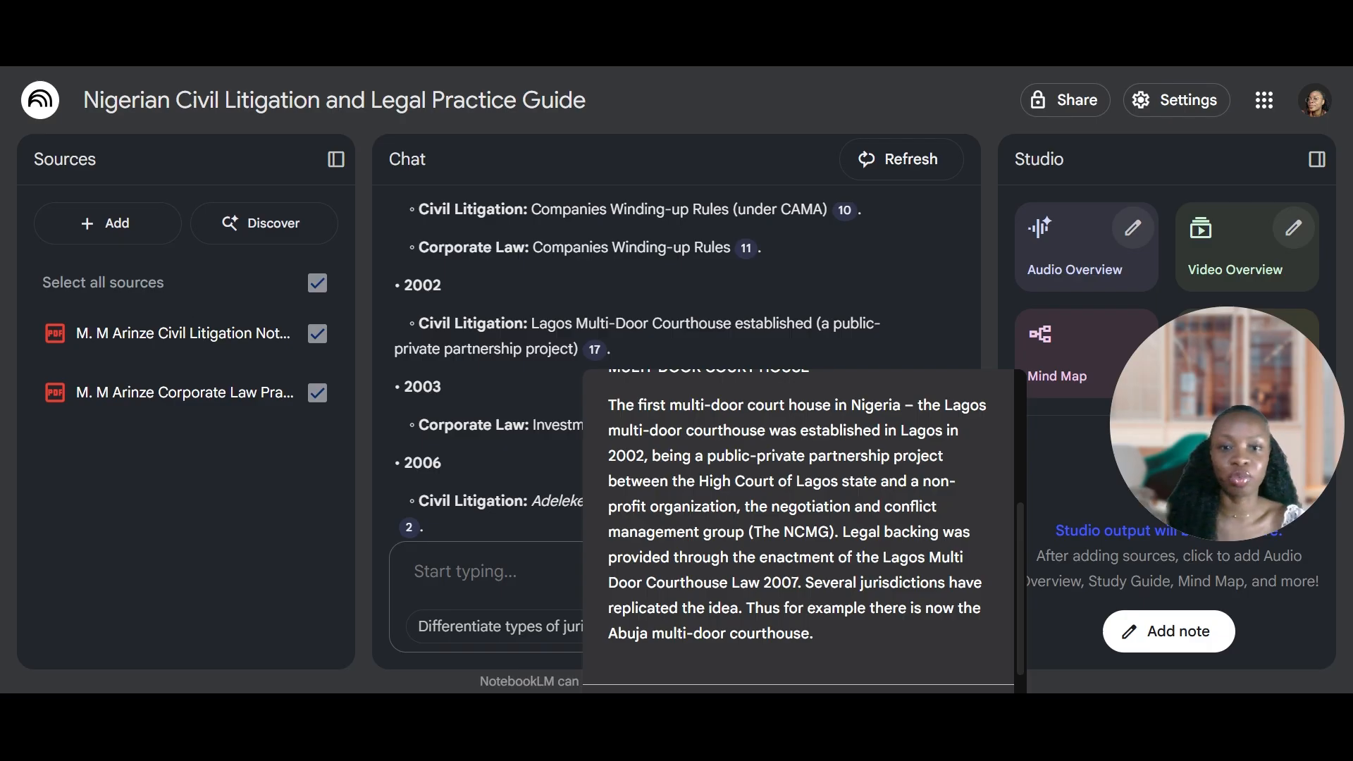
scroll(804, 529, down, 1)
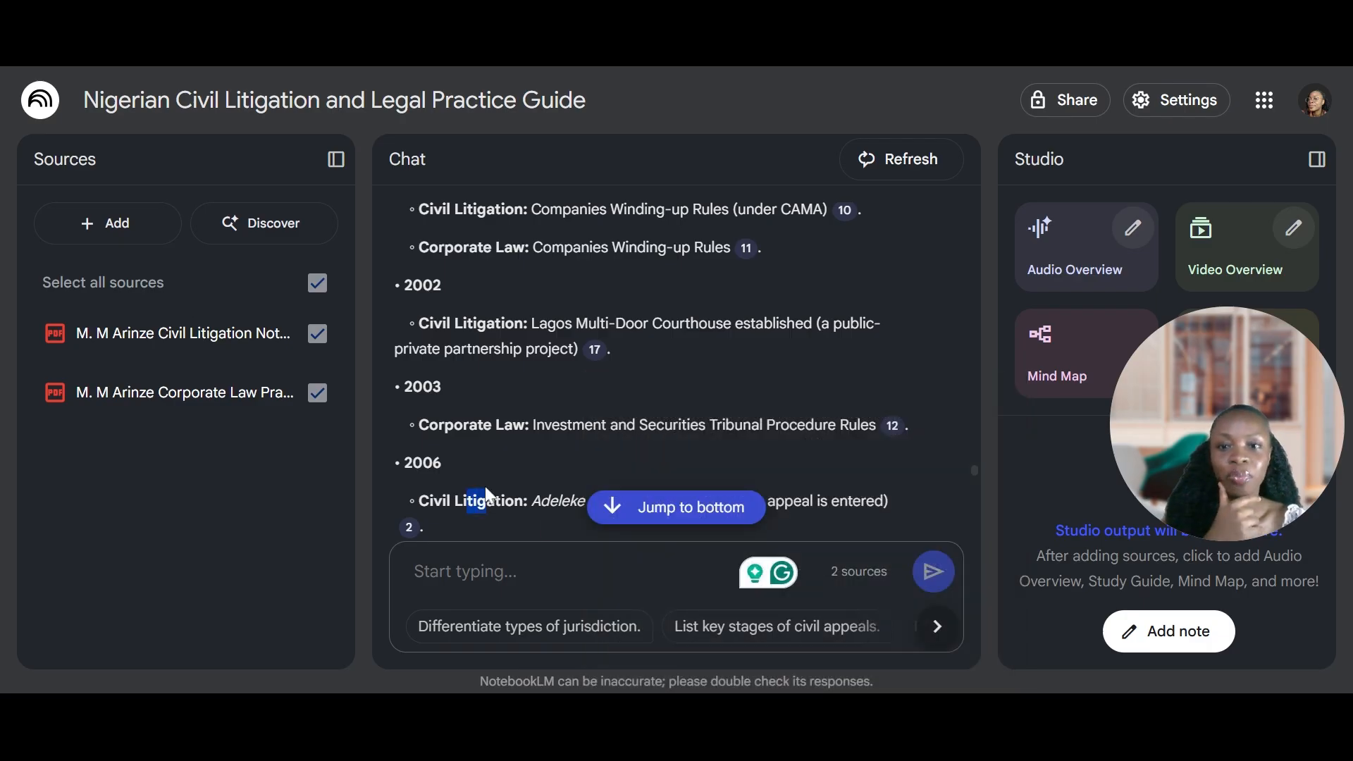
- Read the remaining timeline entries from 2003 to the end, and look back over the middle years
scroll(547, 445, down, 3)
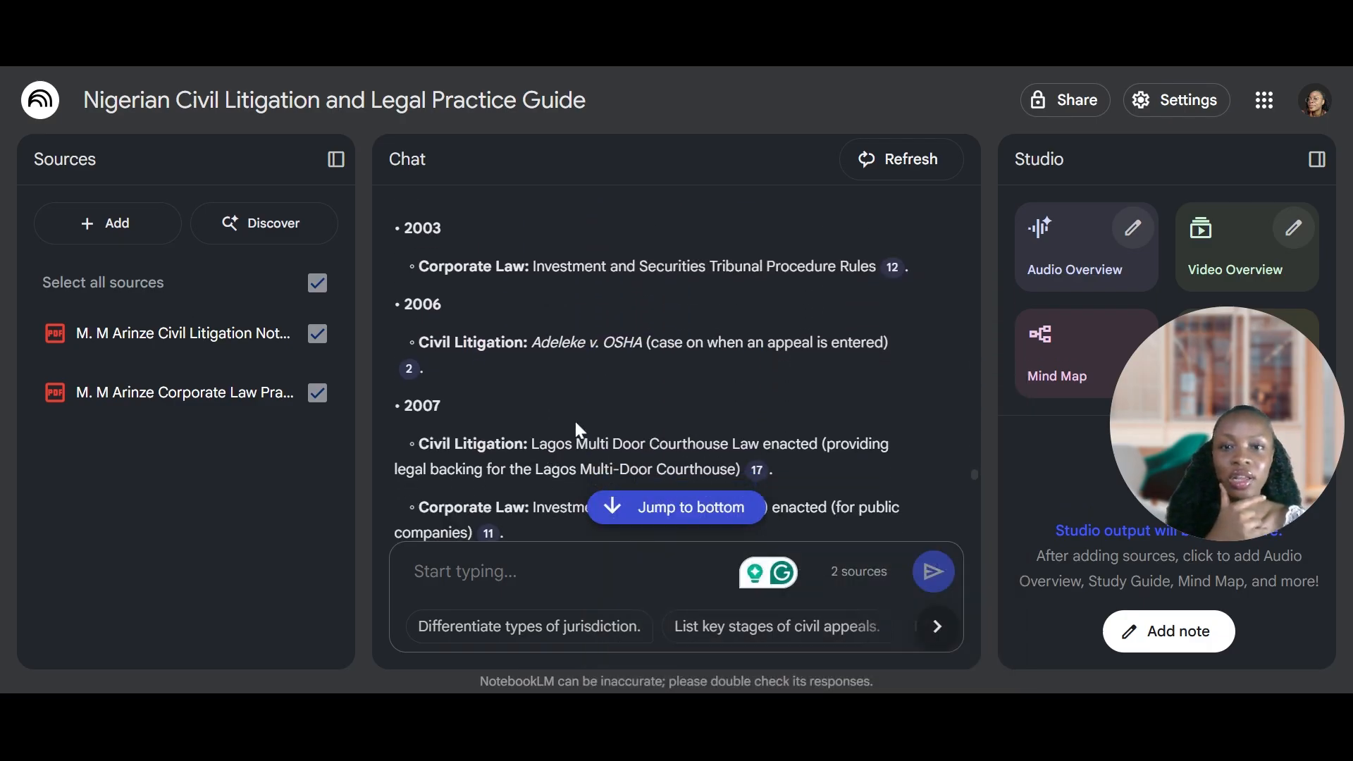
scroll(623, 373, down, 10)
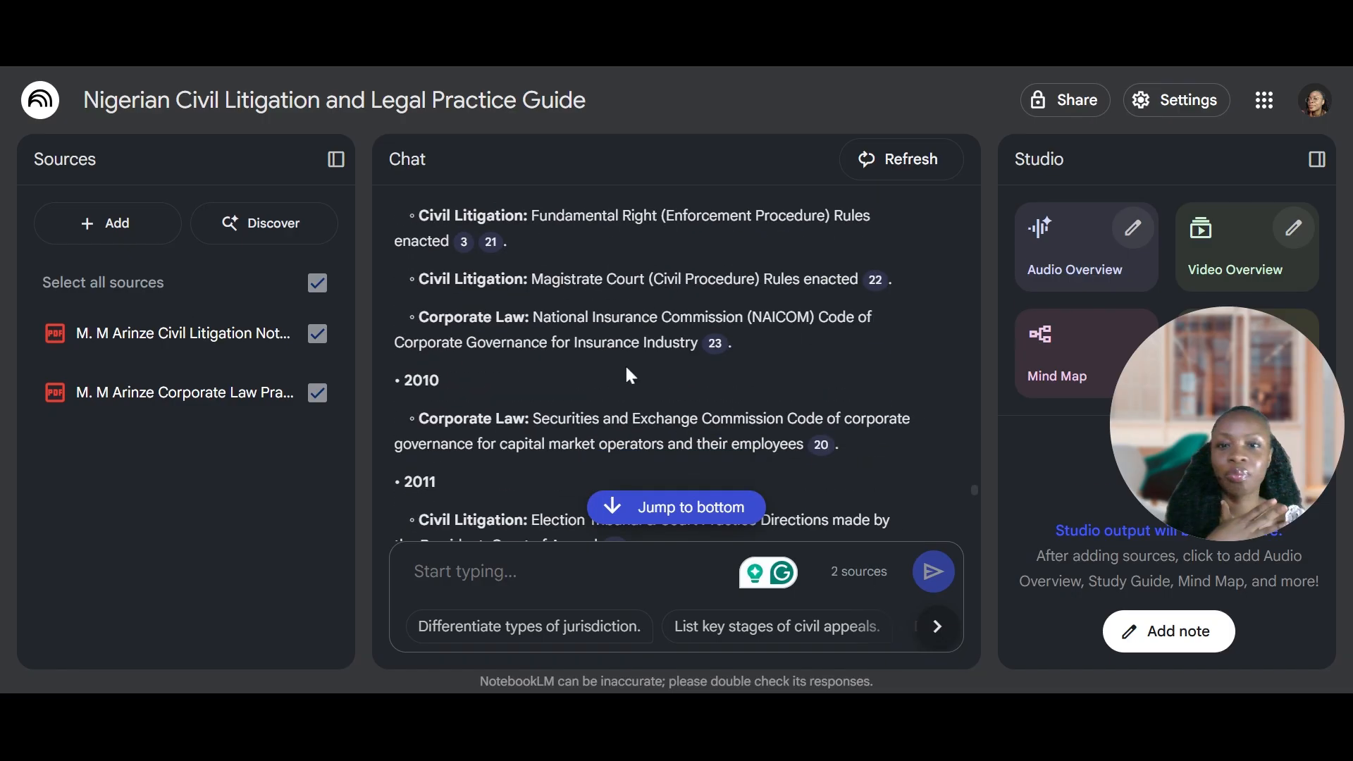
scroll(626, 367, down, 10)
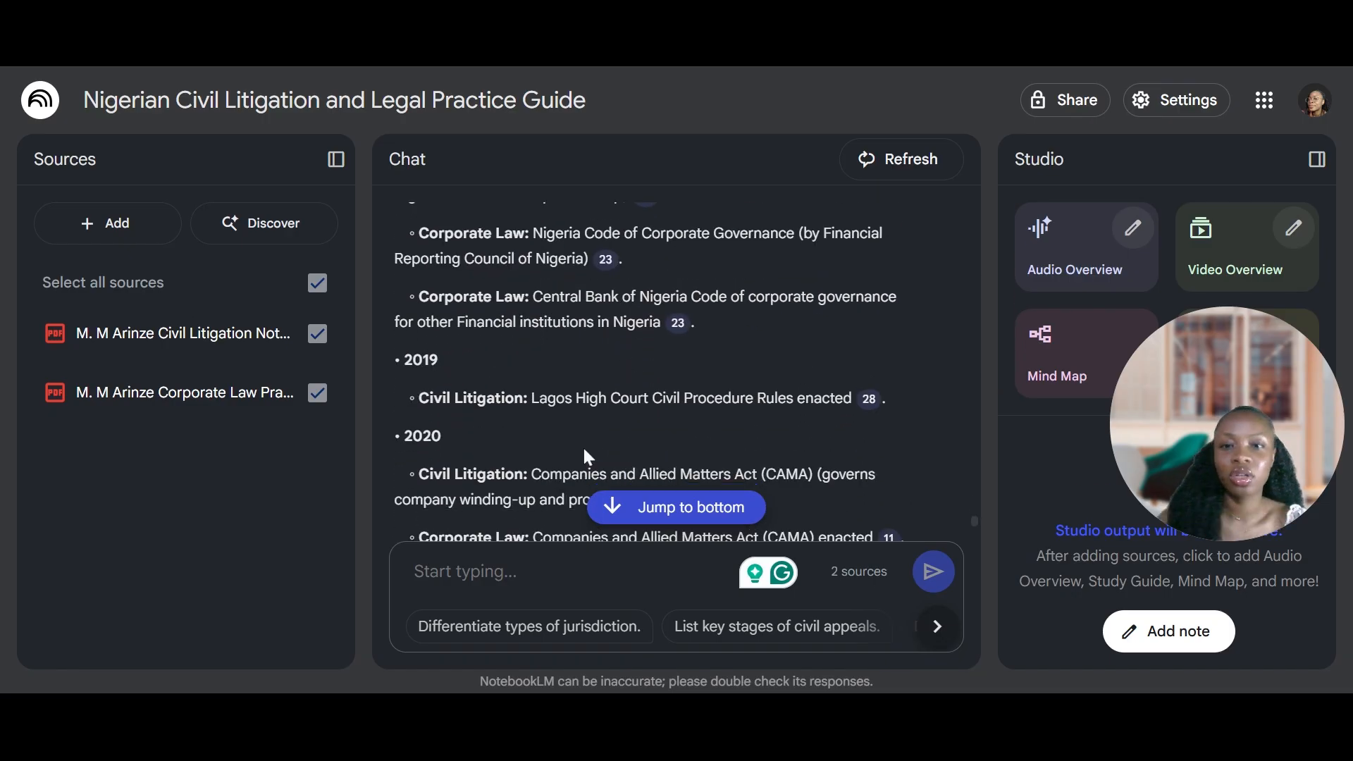
click(651, 506)
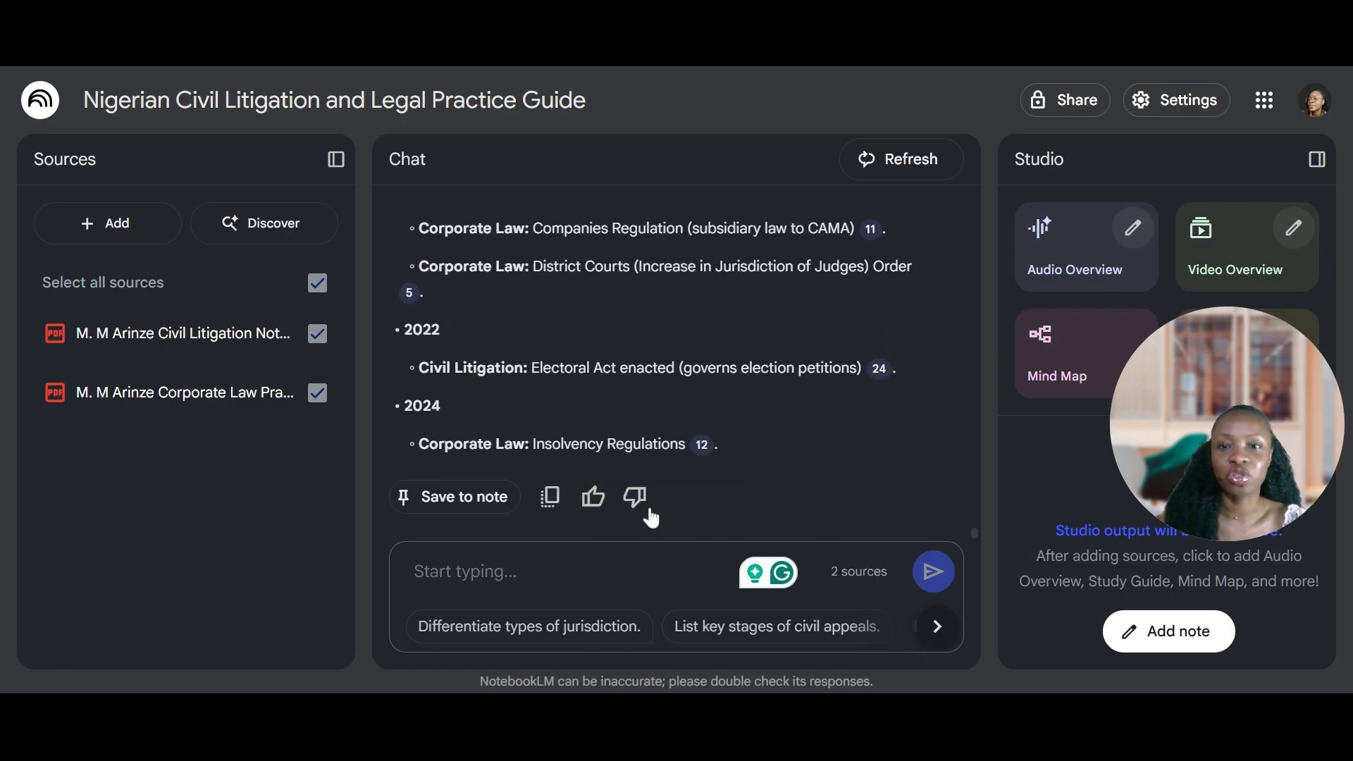
scroll(715, 331, up, 1)
scroll(716, 334, up, 15)
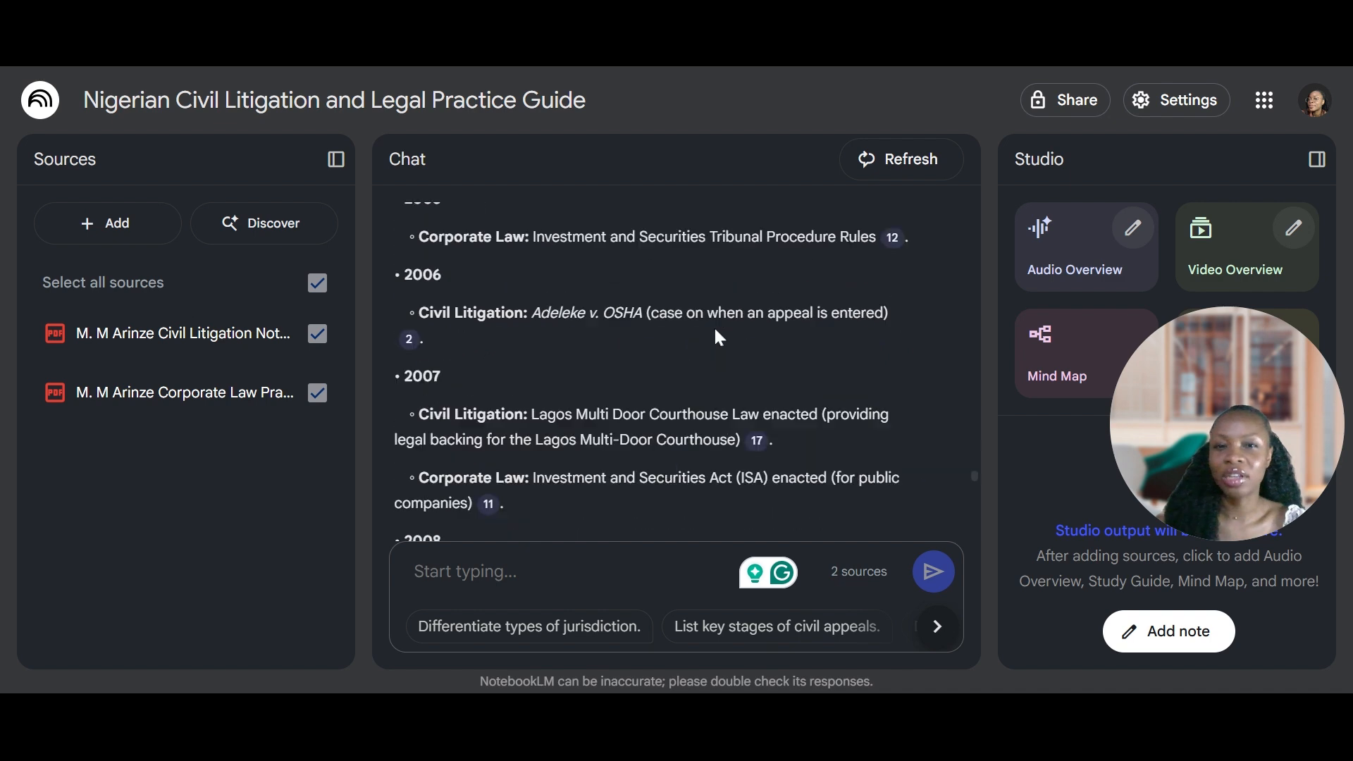
- Ask the chat for flashcards with key facts in the Corporate Law note, along with the audio preview
text(give me flashcards witth key facs)
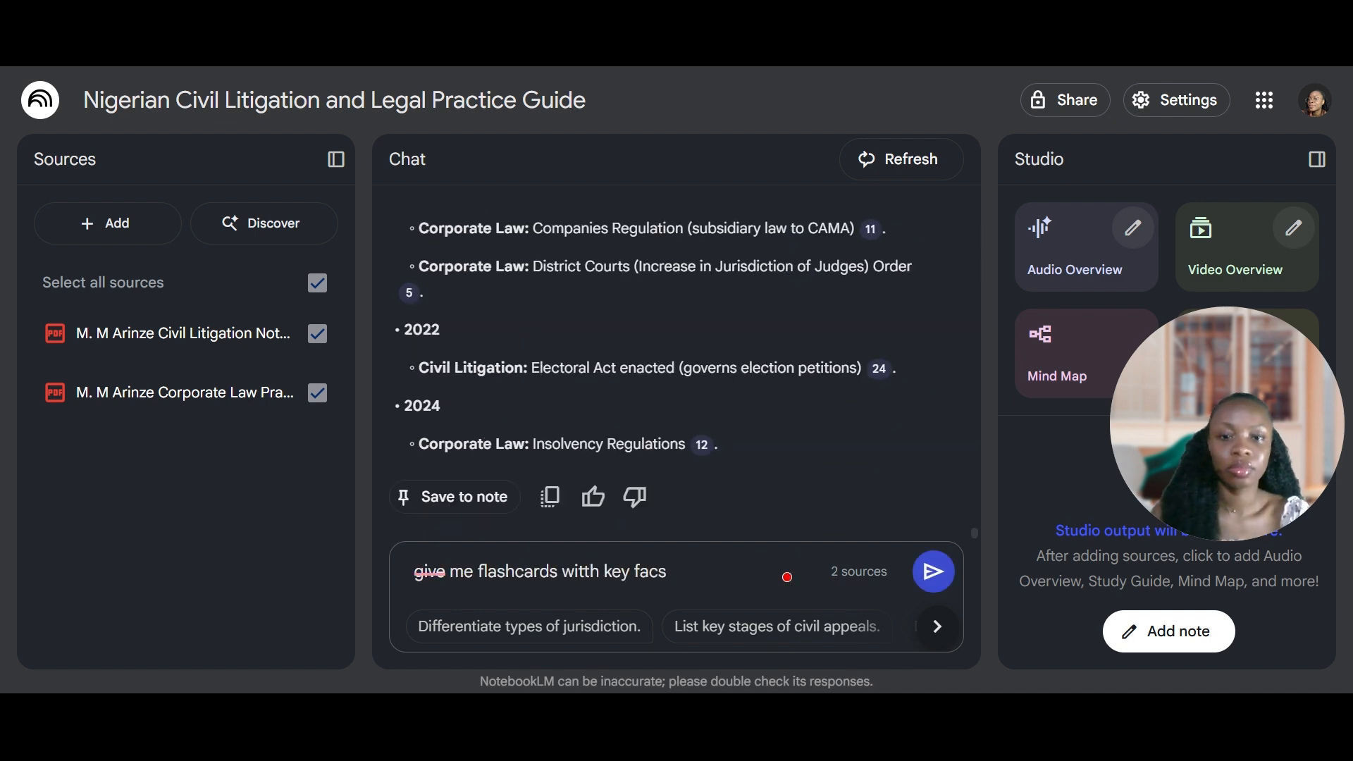
key(BackSpace)
text(ts in Corporate Law note, also provide the audio previe)
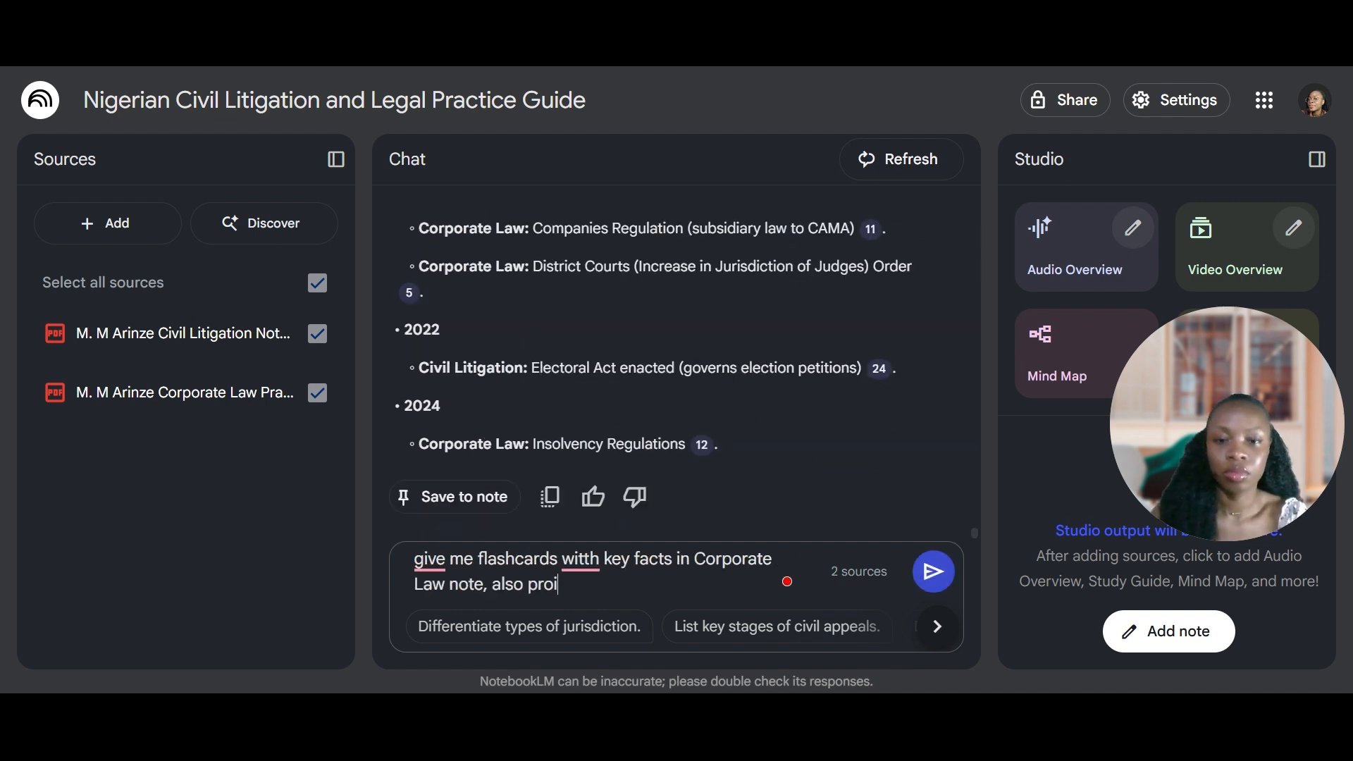
text(w)
key(Return)
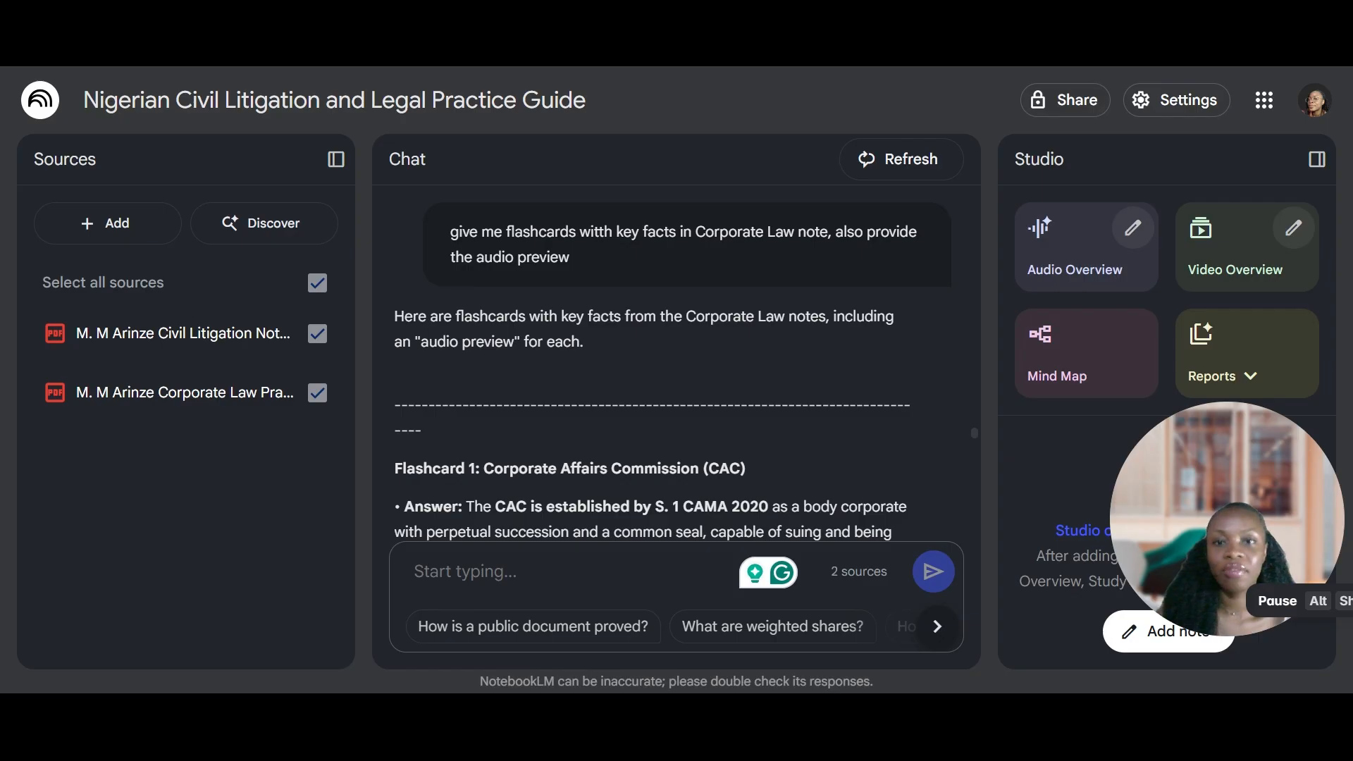
- Read through the Corporate Law flashcards and their audio previews, from Flashcard 1 to Flashcard 10
scroll(676, 366, down, 3)
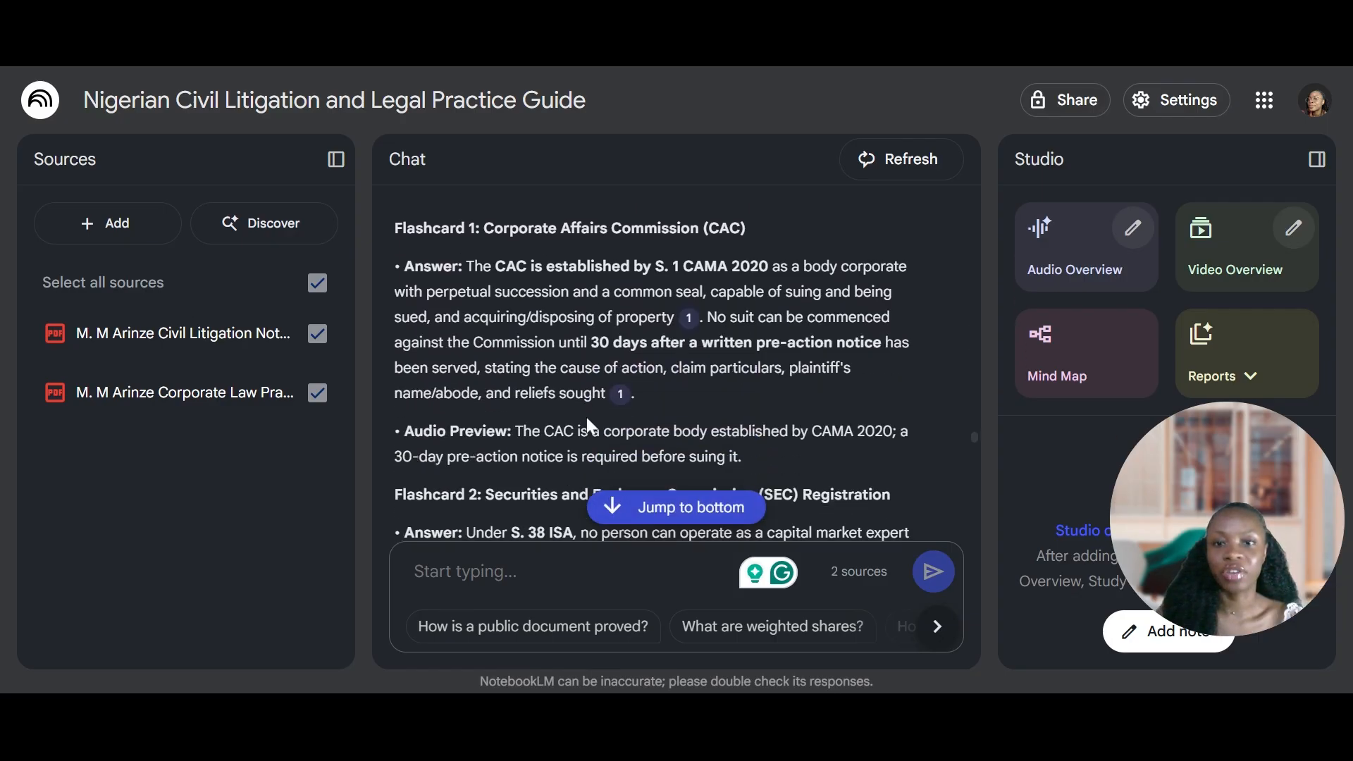
scroll(651, 366, down, 2)
scroll(651, 366, up, 2)
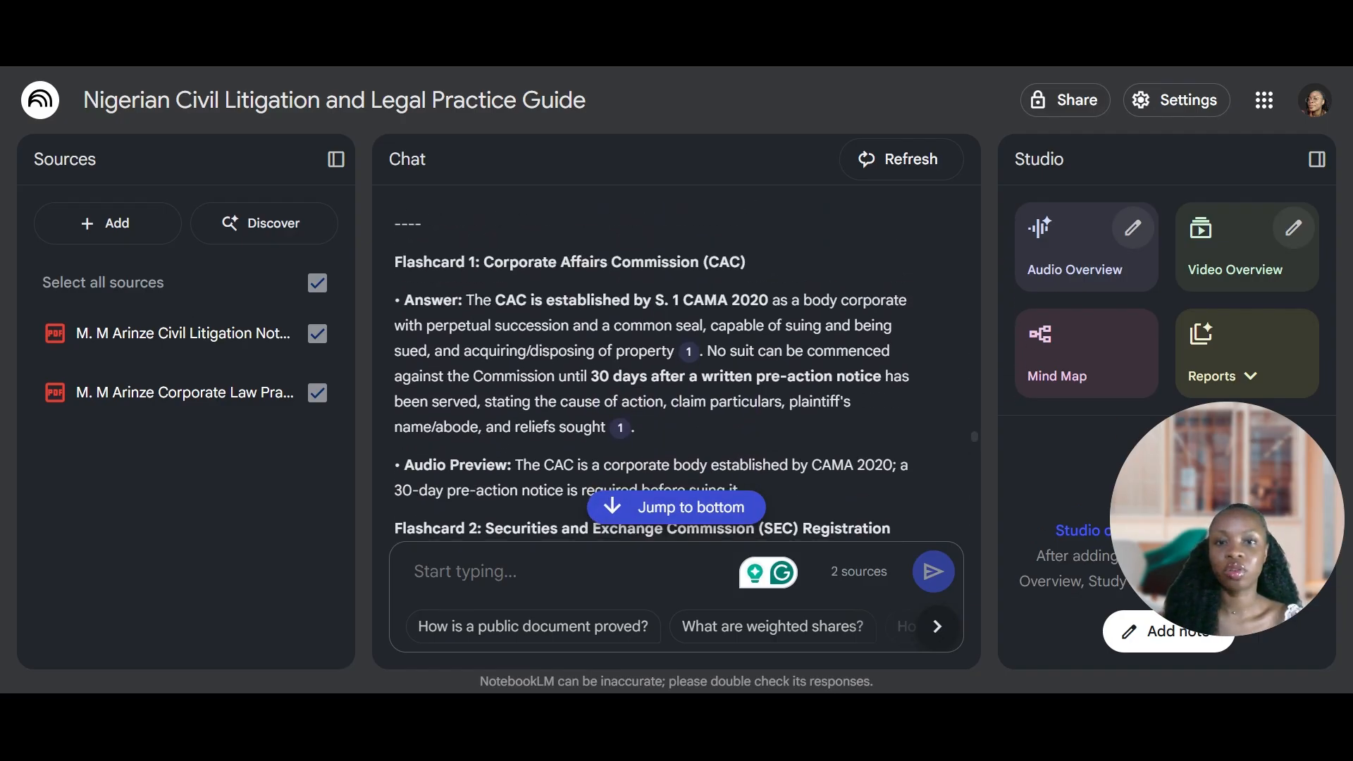
scroll(651, 367, down, 1)
scroll(676, 367, up, 2)
scroll(677, 367, down, 8)
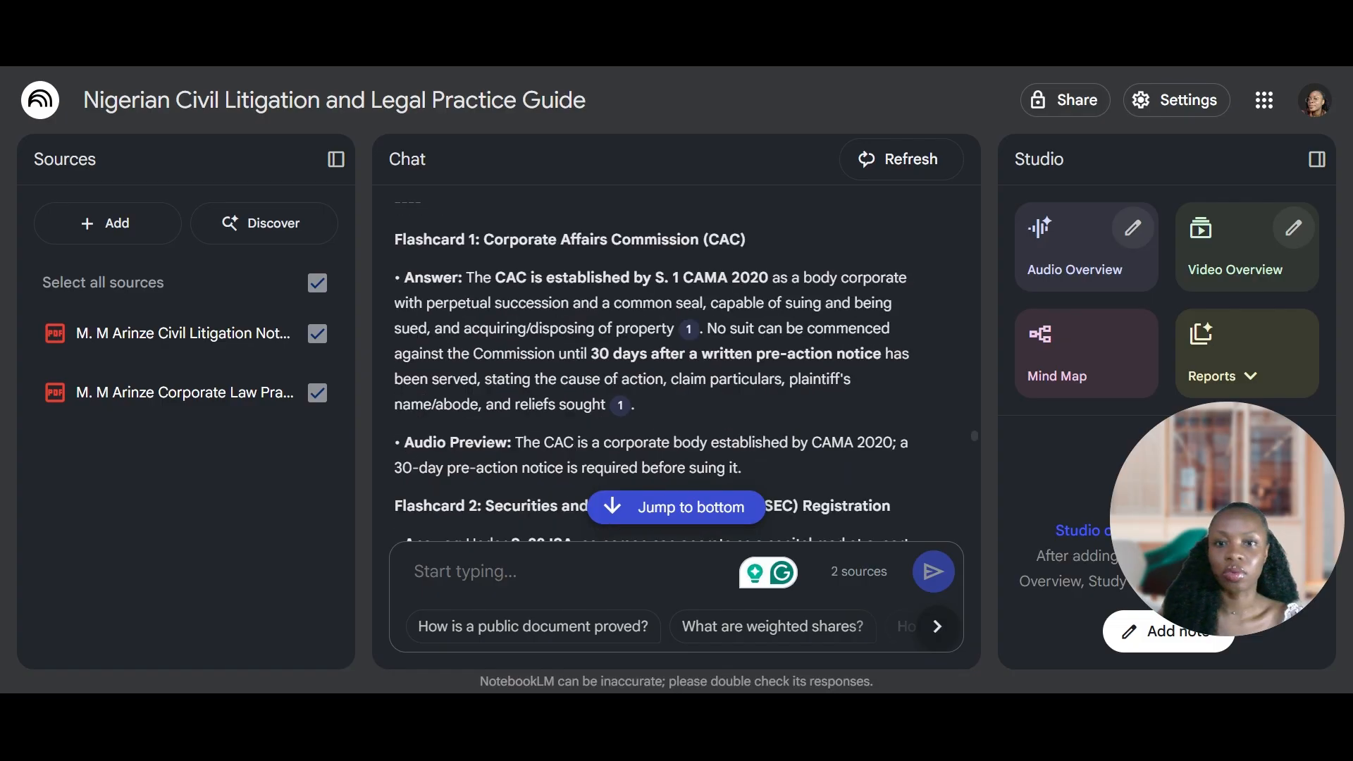
scroll(677, 366, down, 3)
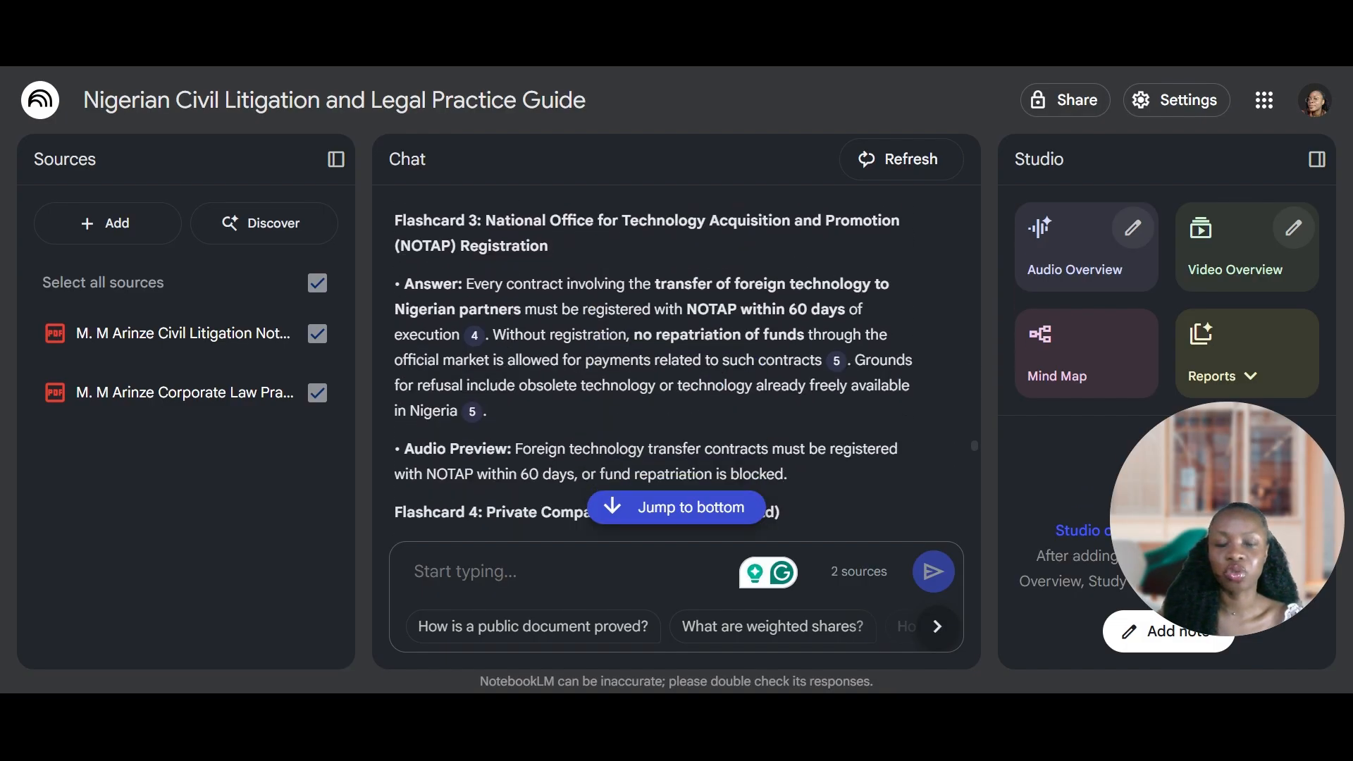
scroll(592, 359, down, 10)
scroll(620, 380, down, 15)
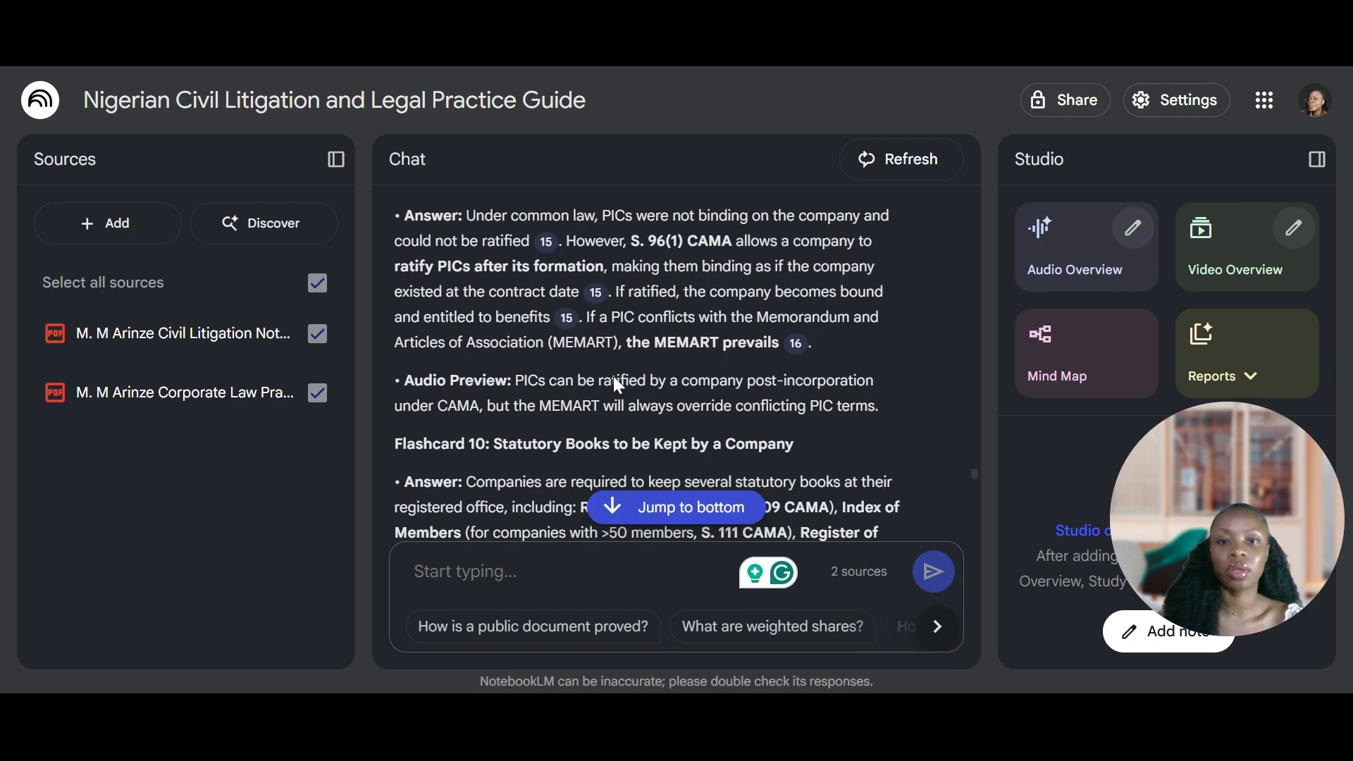
- Skip to the end of the flashcards answer and look over the last cards, including Flashcard 20 on compulsory winding up
click(640, 520)
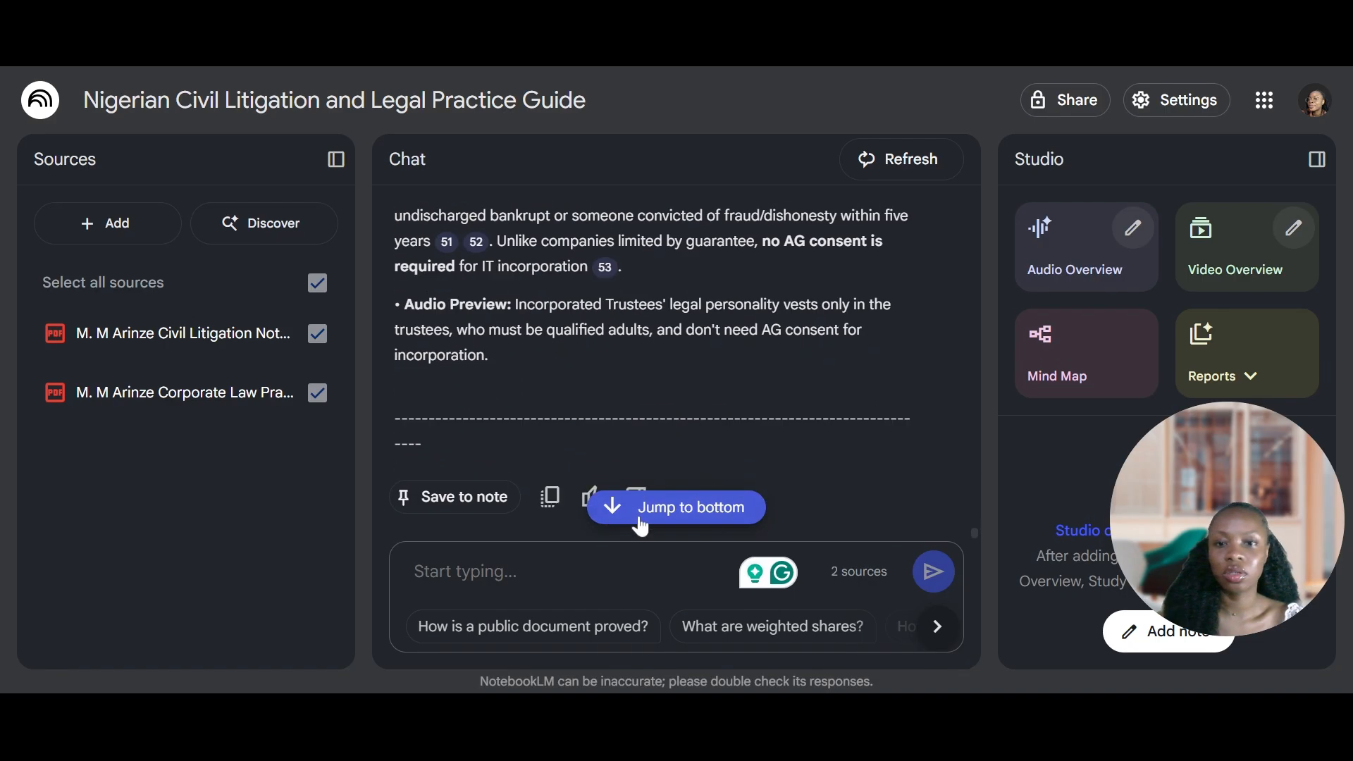
scroll(554, 311, up, 5)
scroll(676, 367, up, 5)
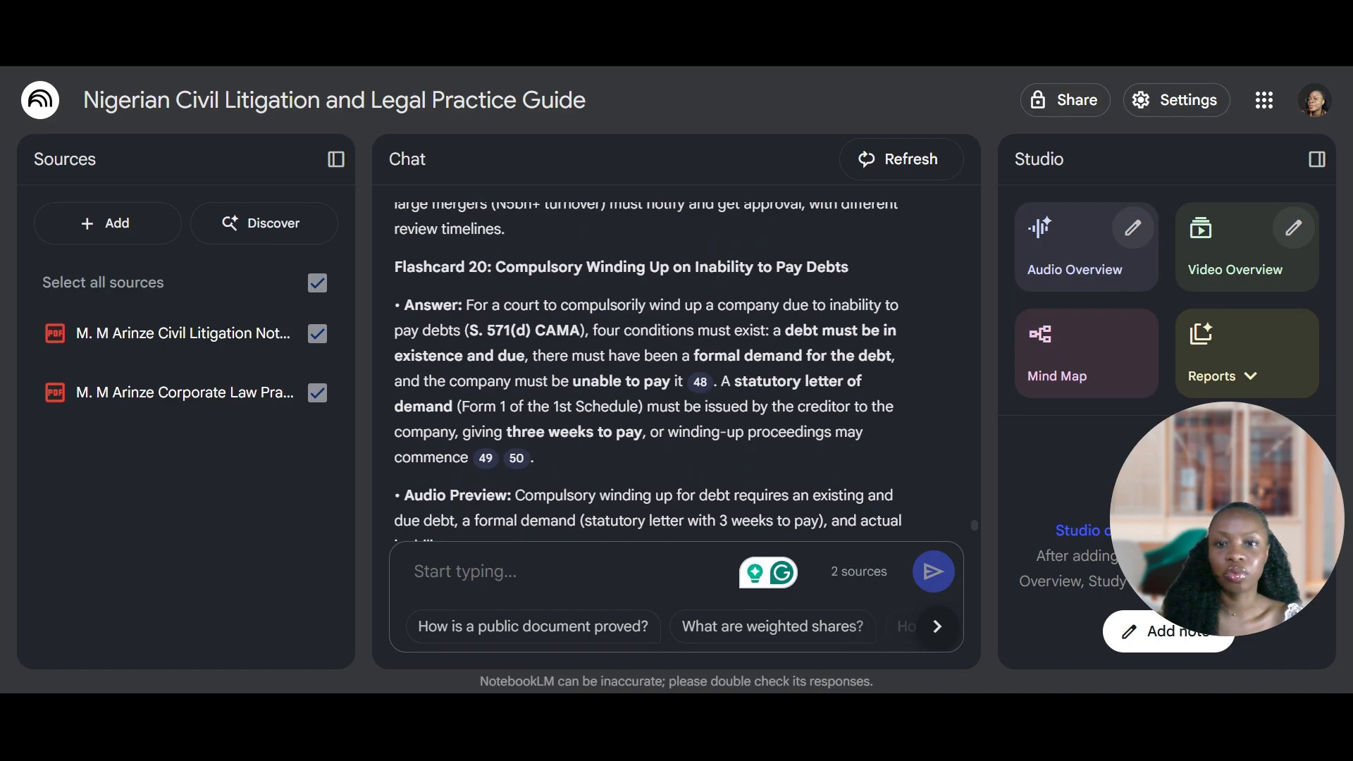
scroll(677, 367, down, 10)
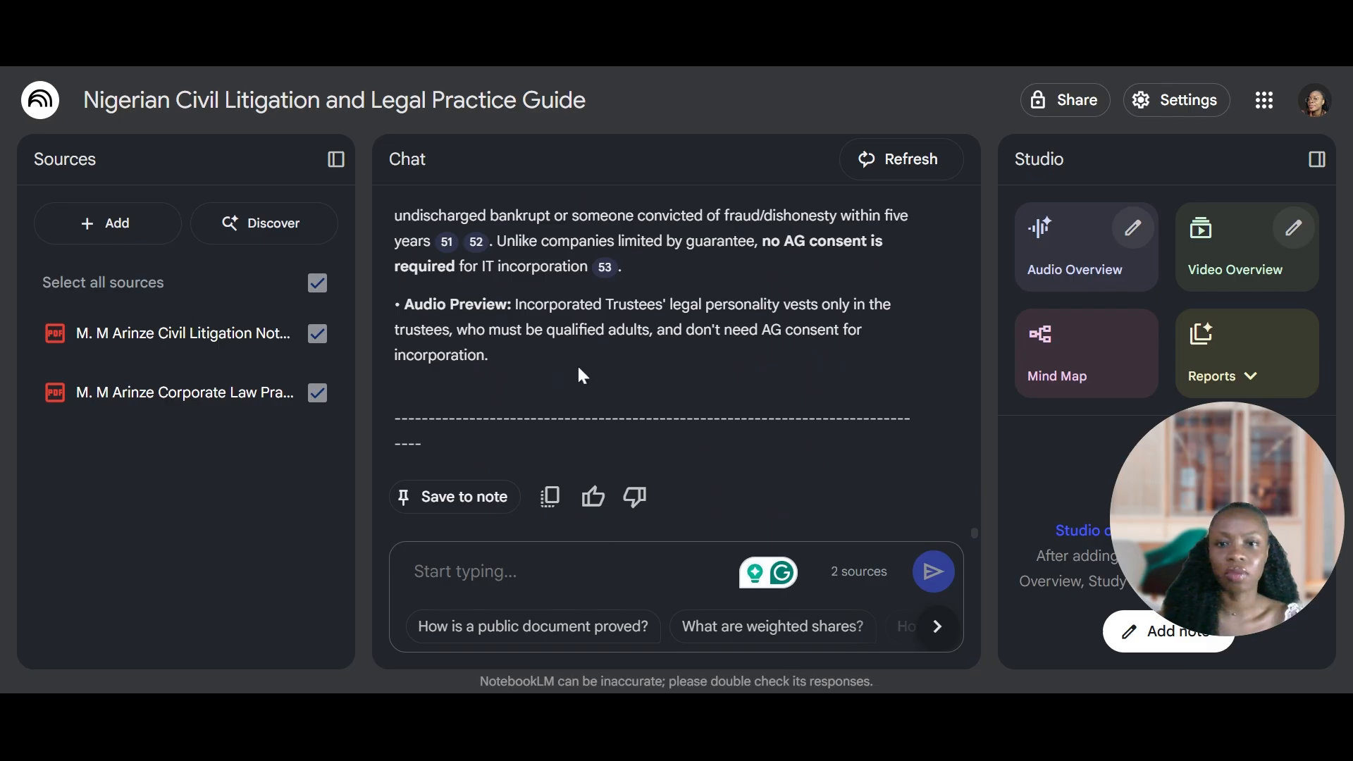
- Generate an Audio Overview from the two law note sources
click(1071, 252)
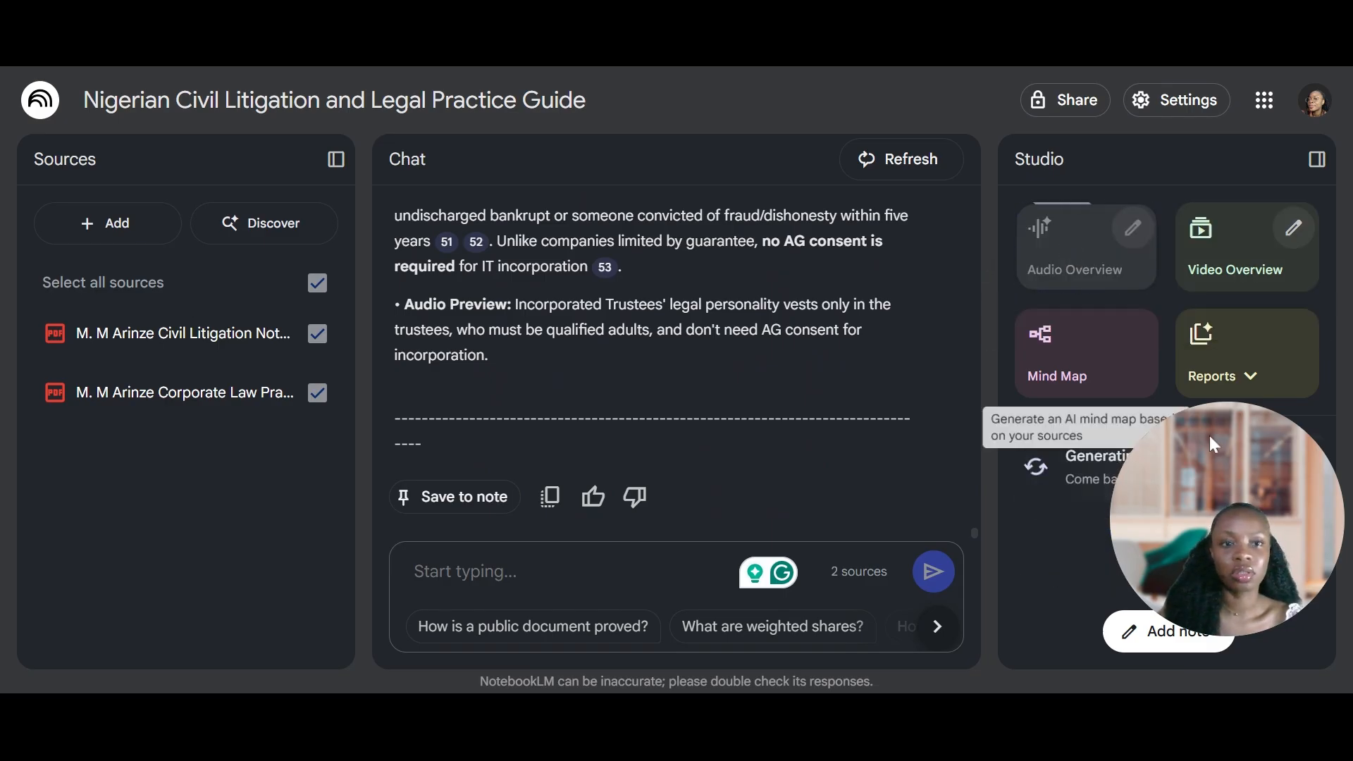
drag(1191, 485, 1298, 265)
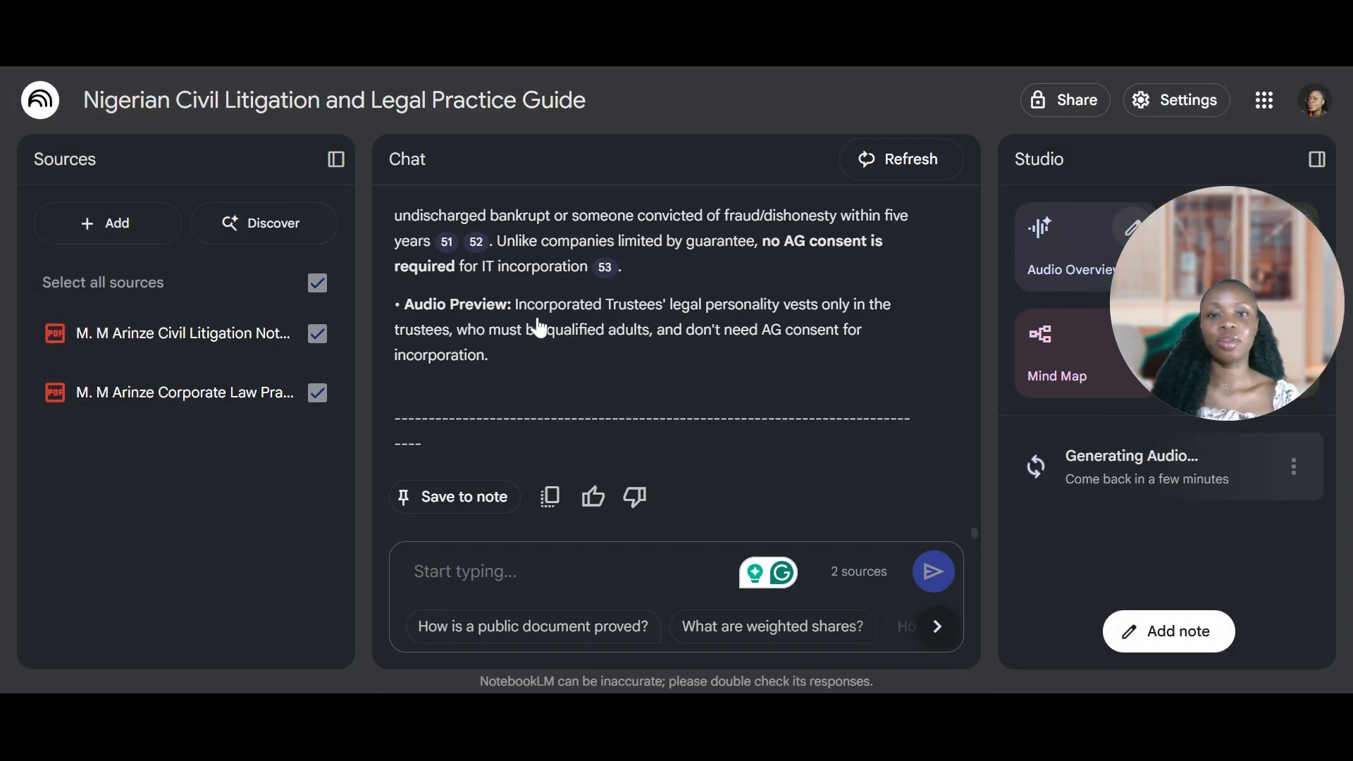
click(103, 237)
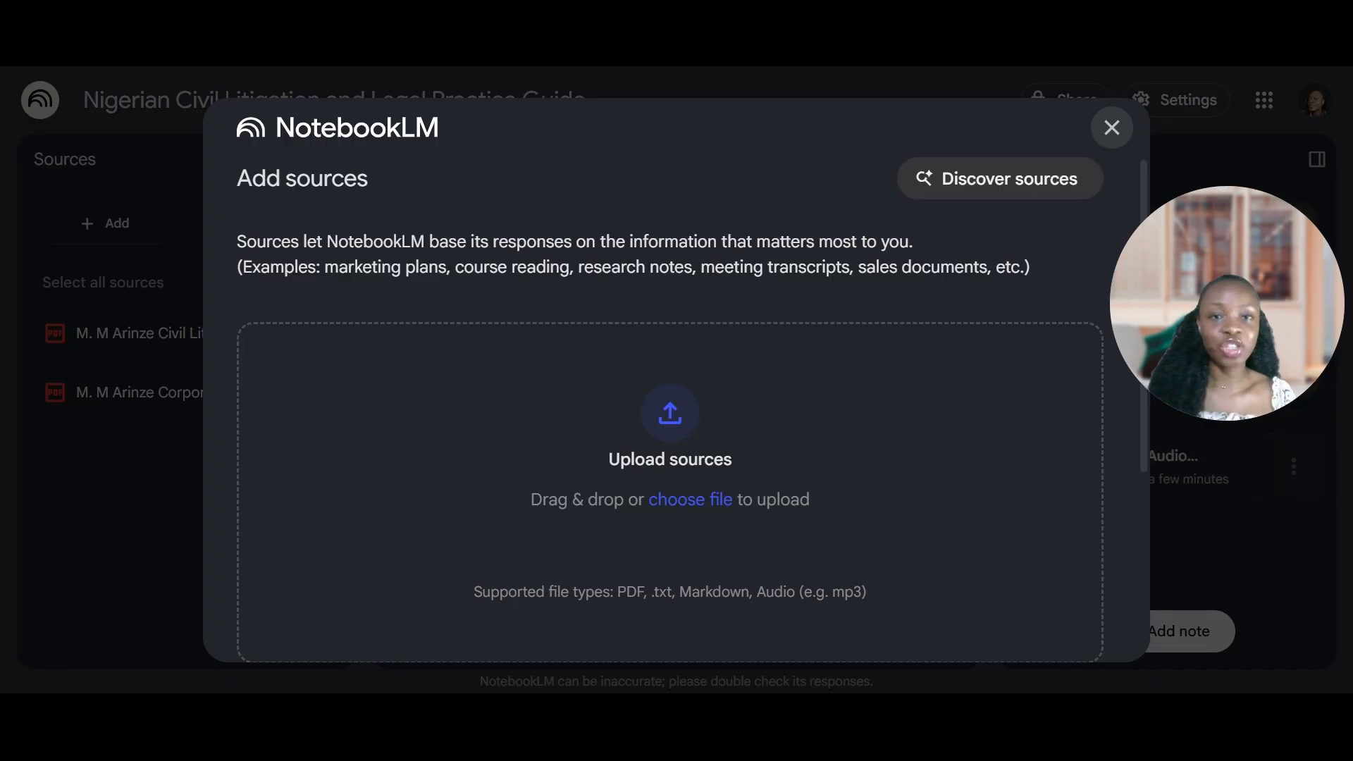
scroll(704, 493, down, 4)
click(593, 472)
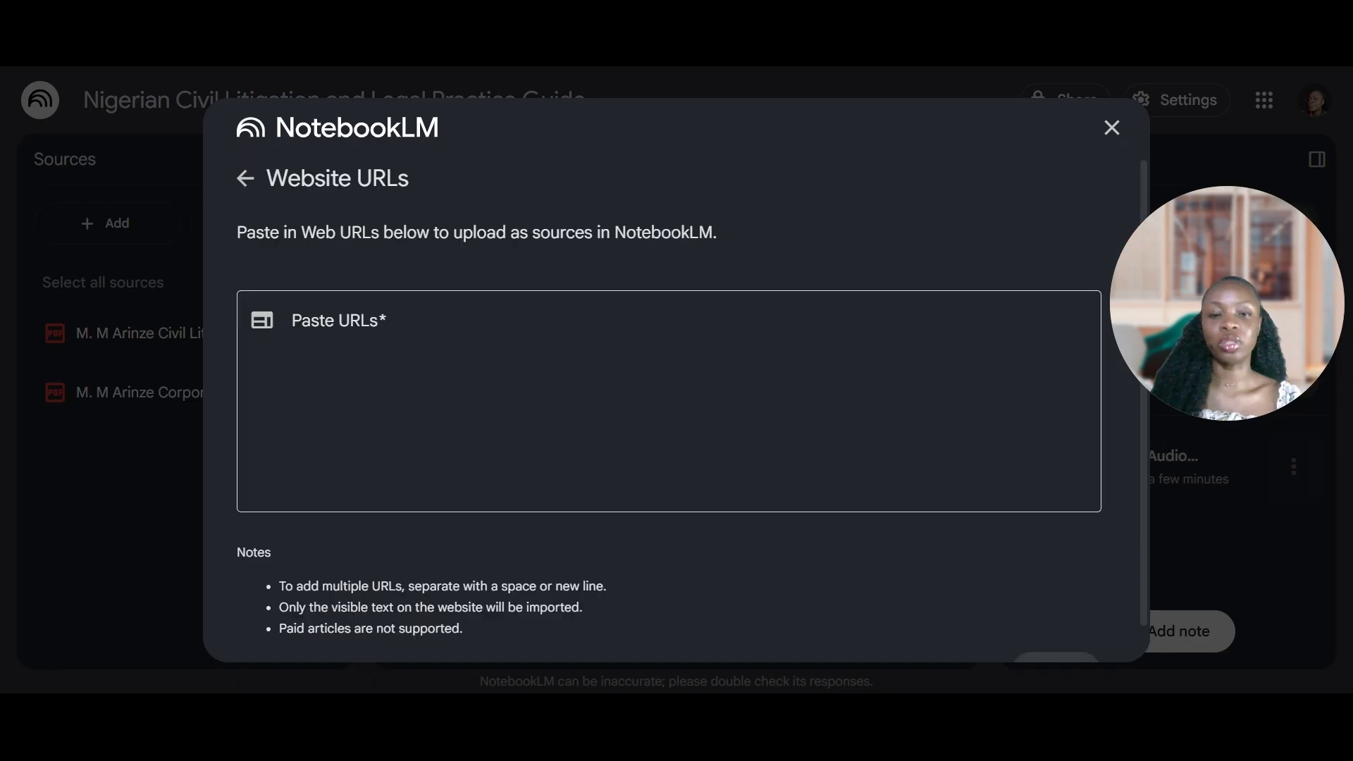
click(594, 470)
text(https://openai.com/policies/row-privacy-policy/)
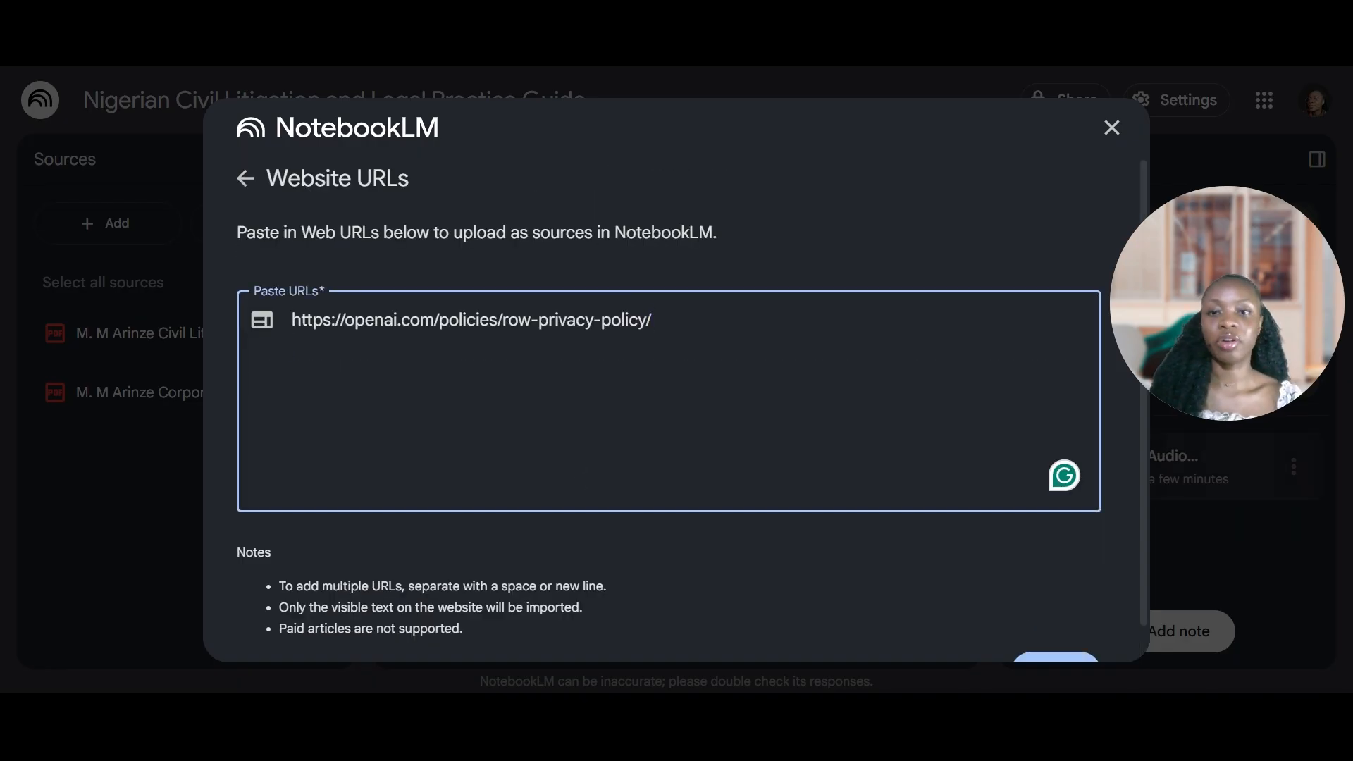
key(alt+Tab)
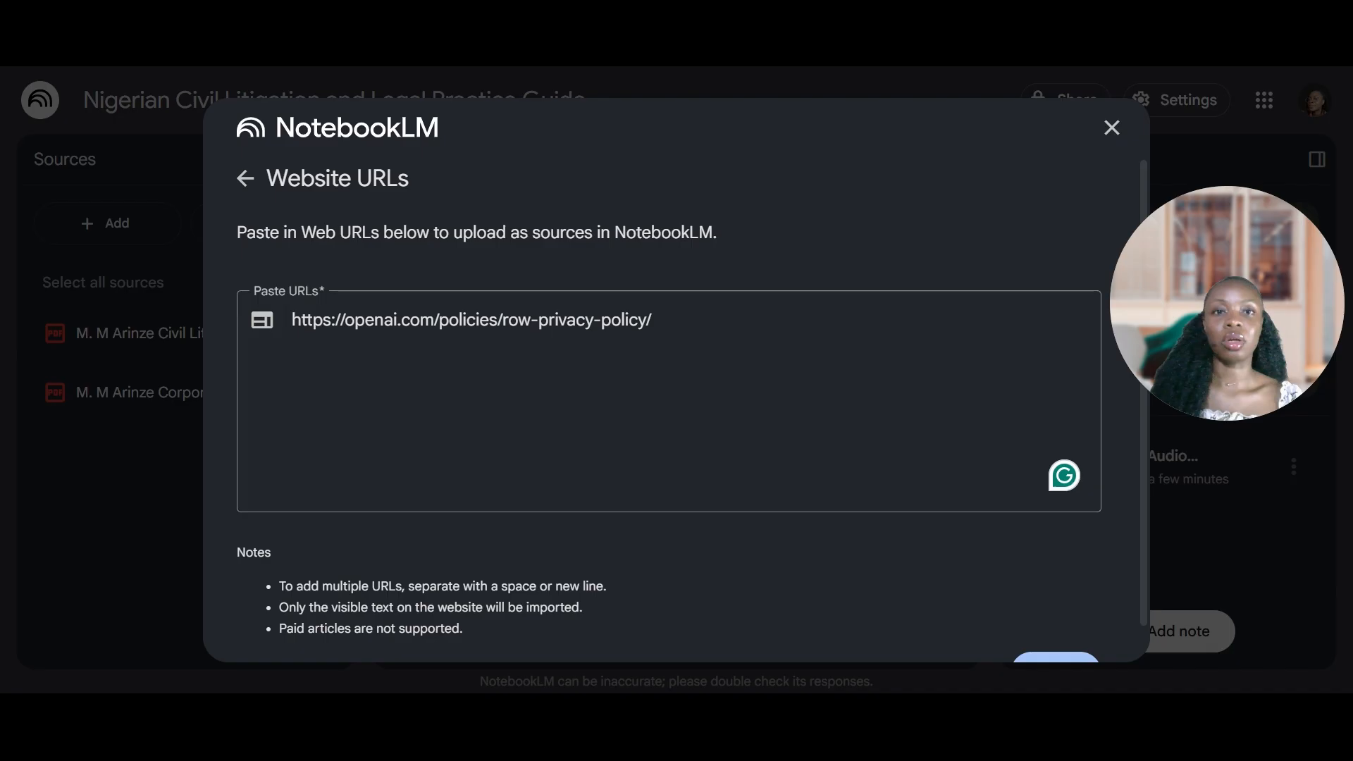
key(Return)
text(https://privacy.anthropic.com/en/collections/10663362-consumers)
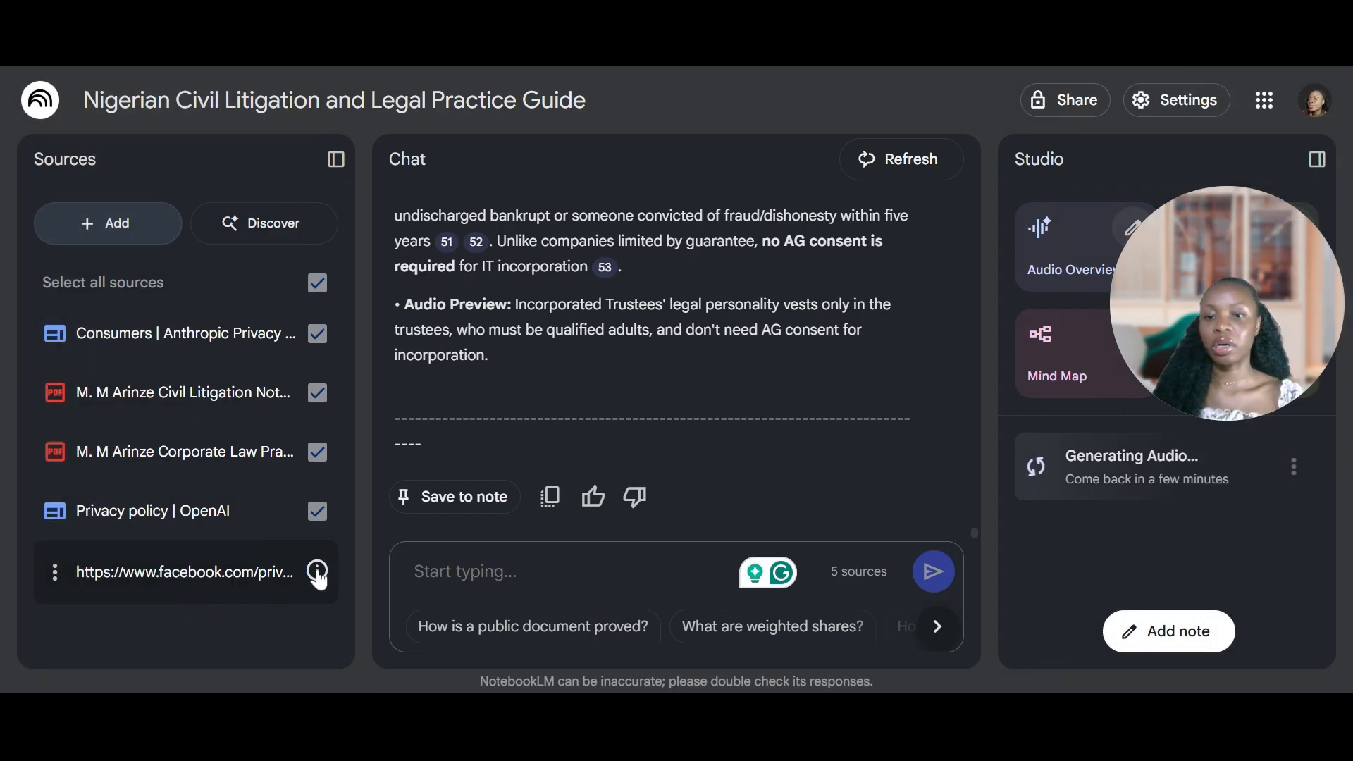
- Remove the Facebook privacy center source from the notebook, and deselect the Civil Litigation and Corporate Law PDFs
mouse_move(317, 582)
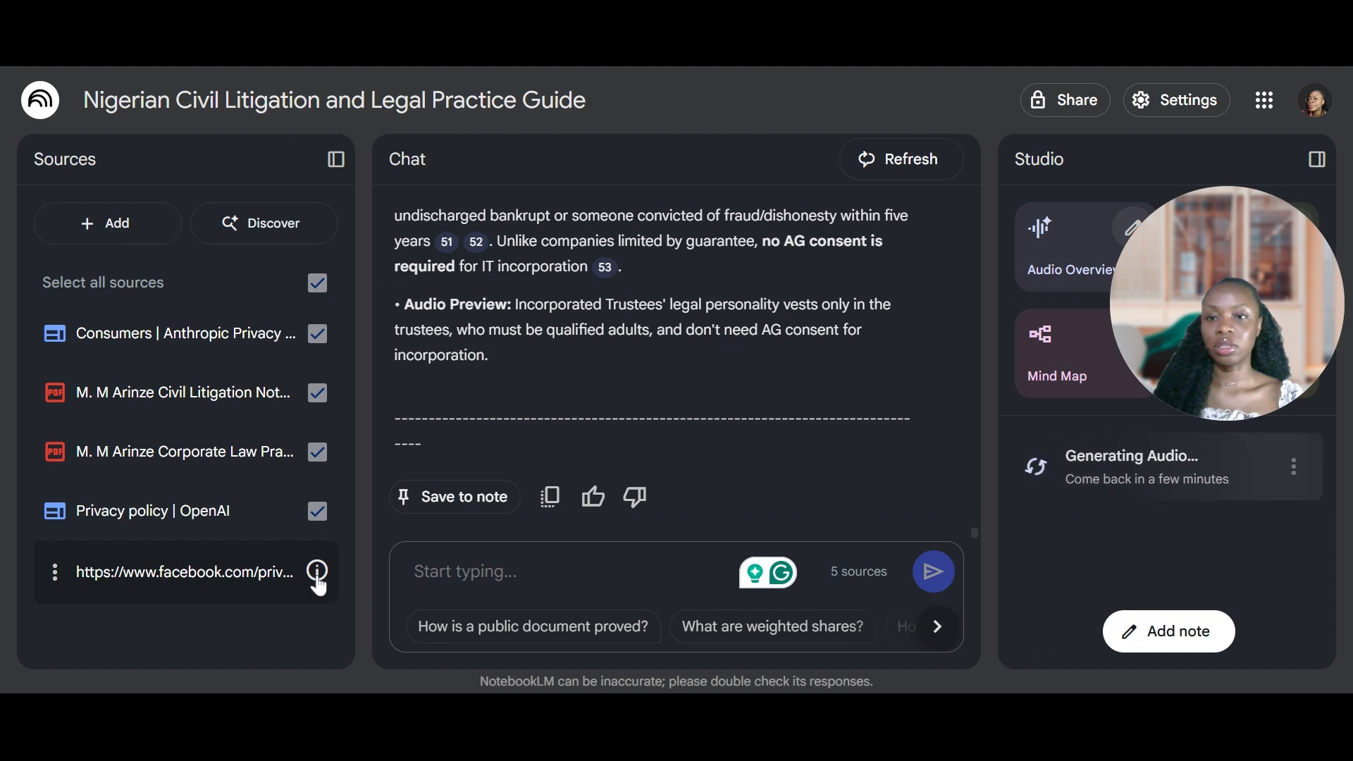
click(55, 574)
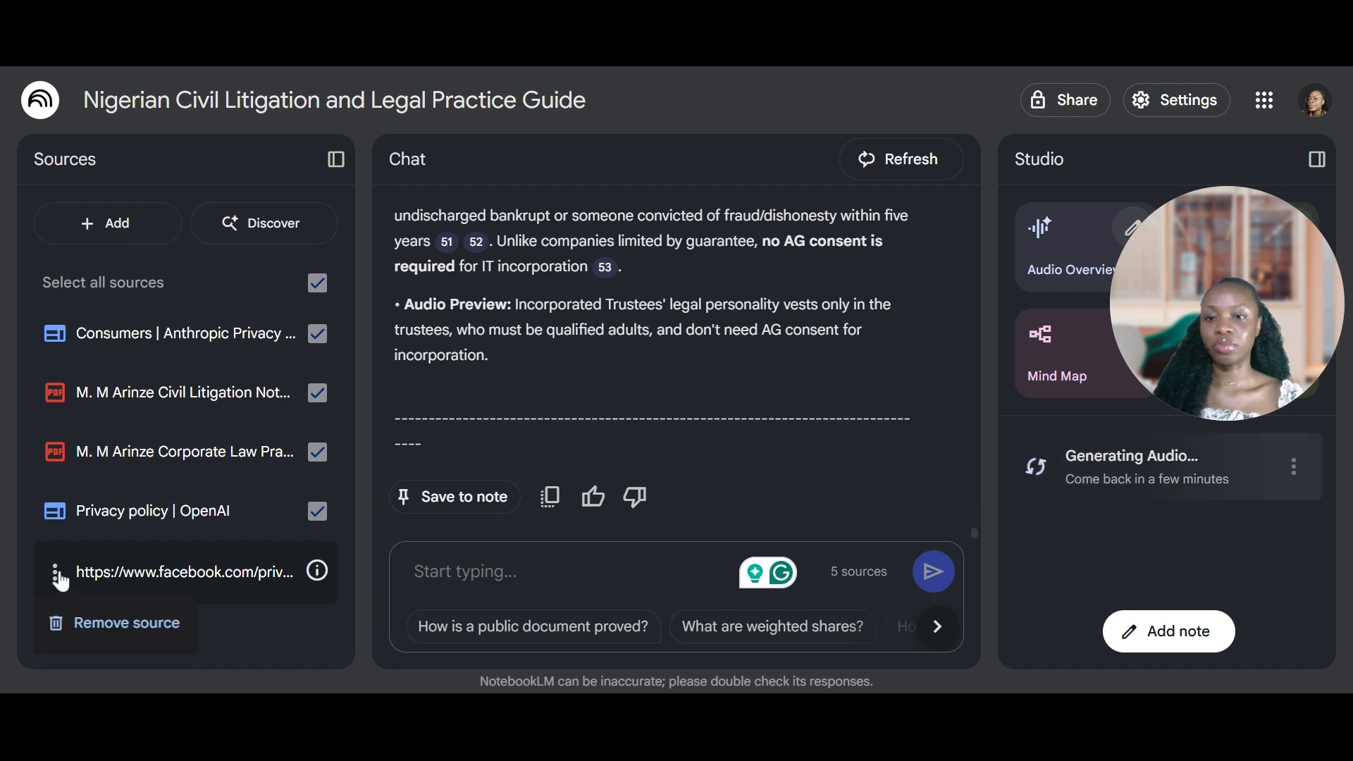
click(112, 623)
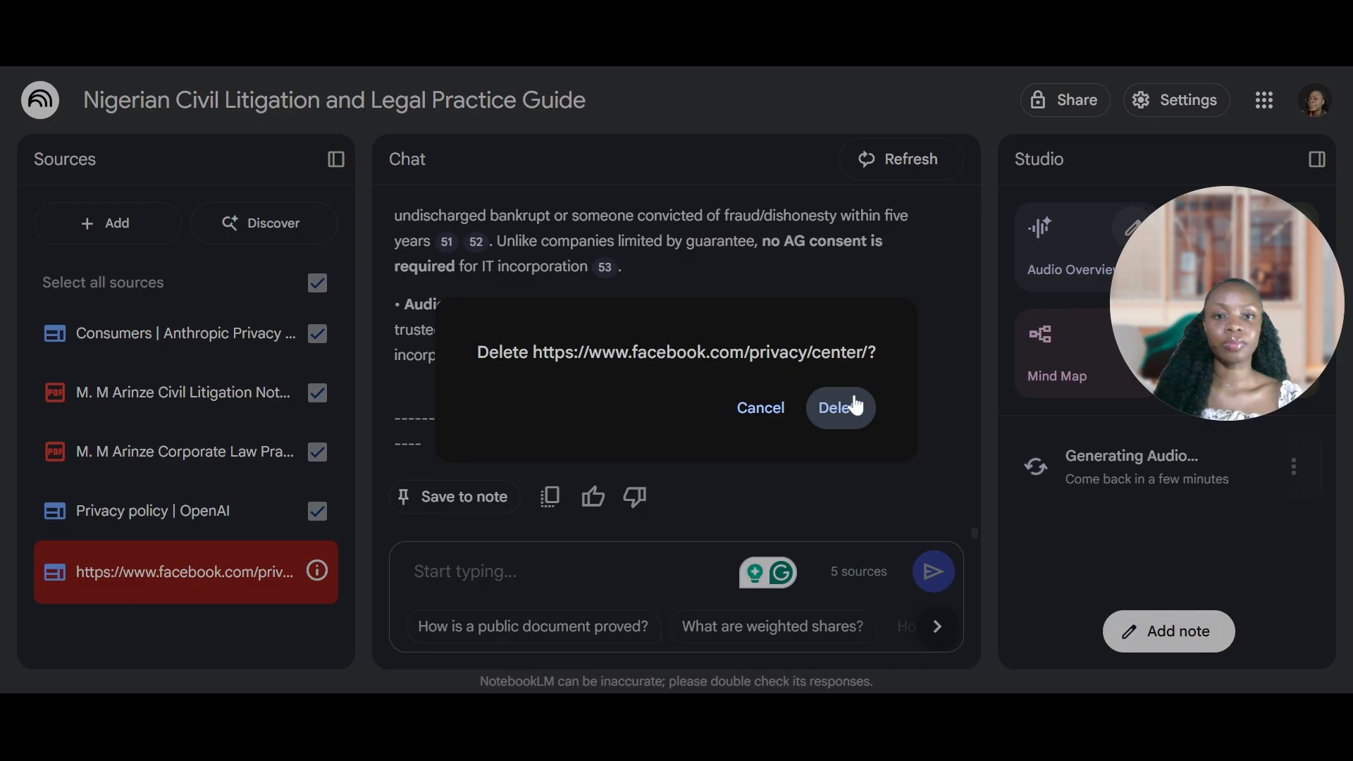
click(855, 407)
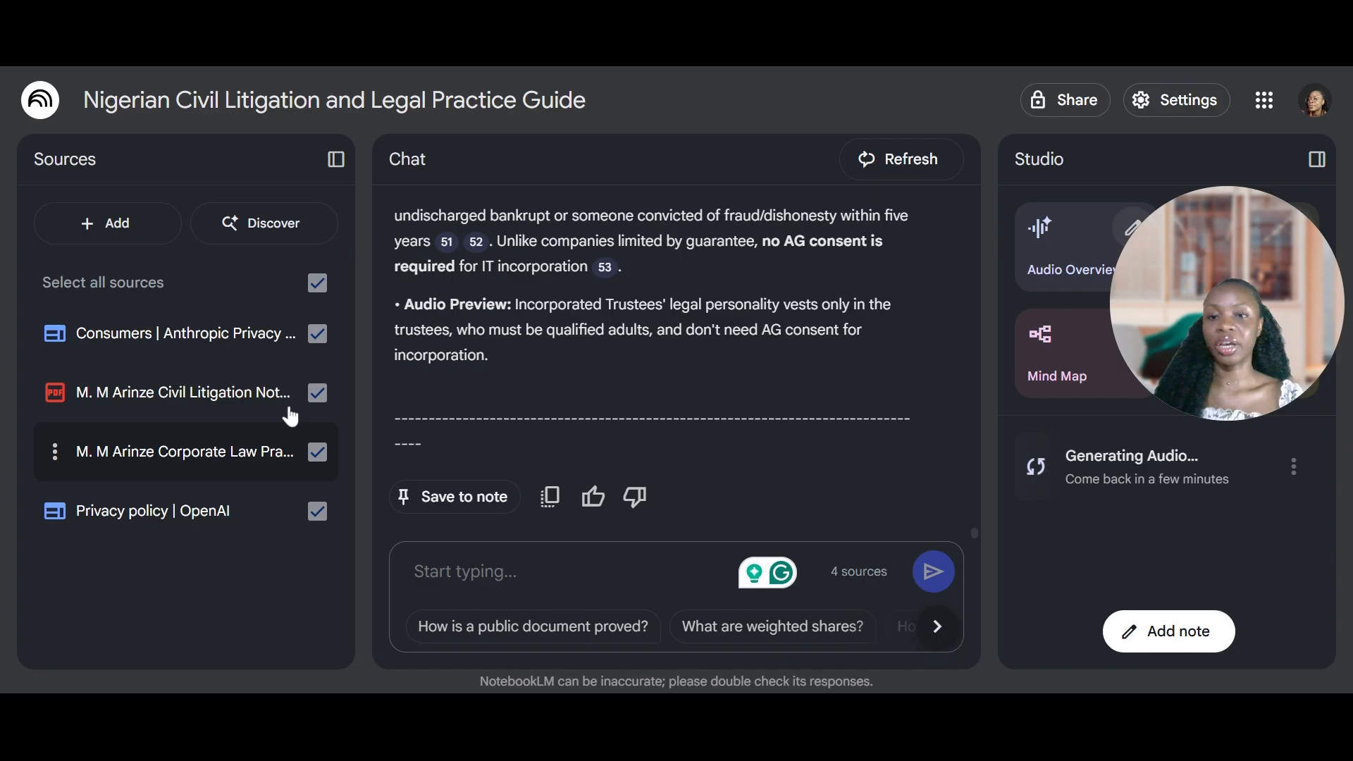
click(318, 393)
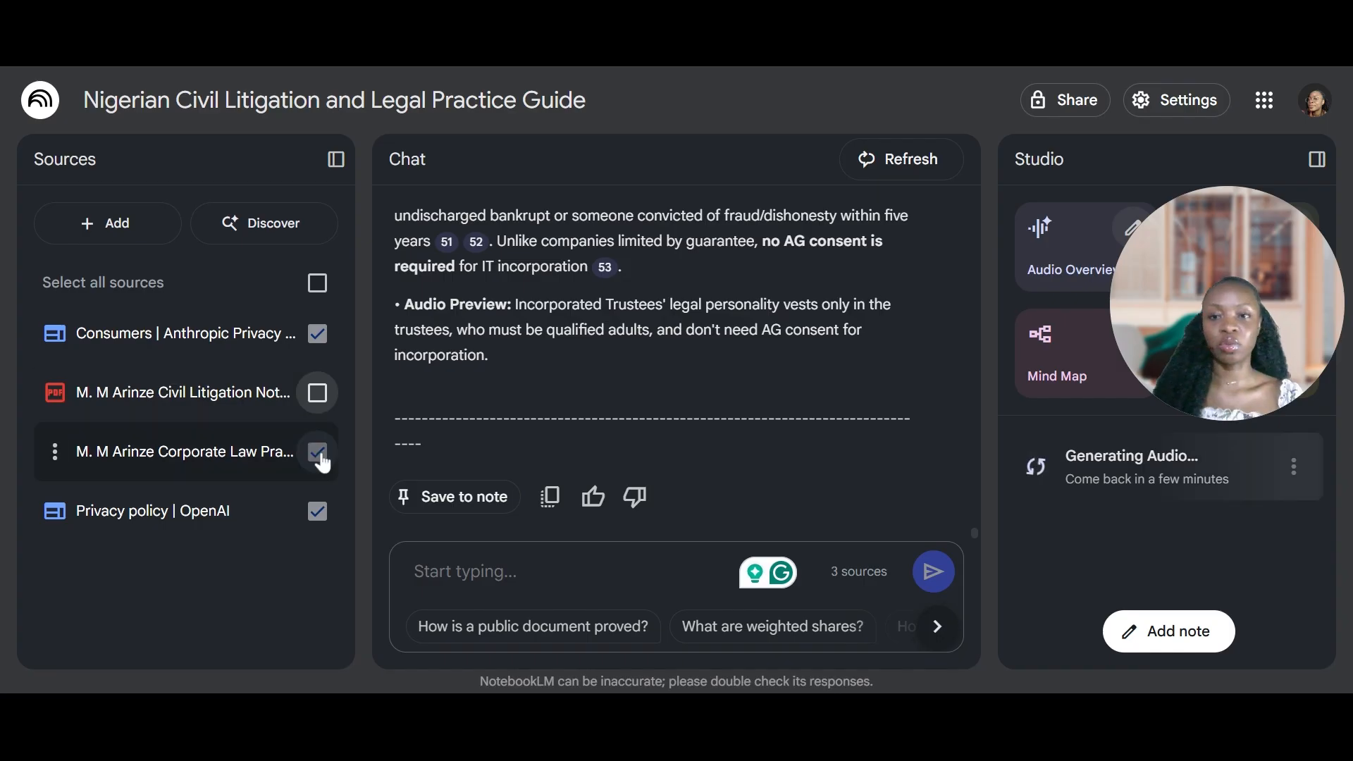
click(318, 451)
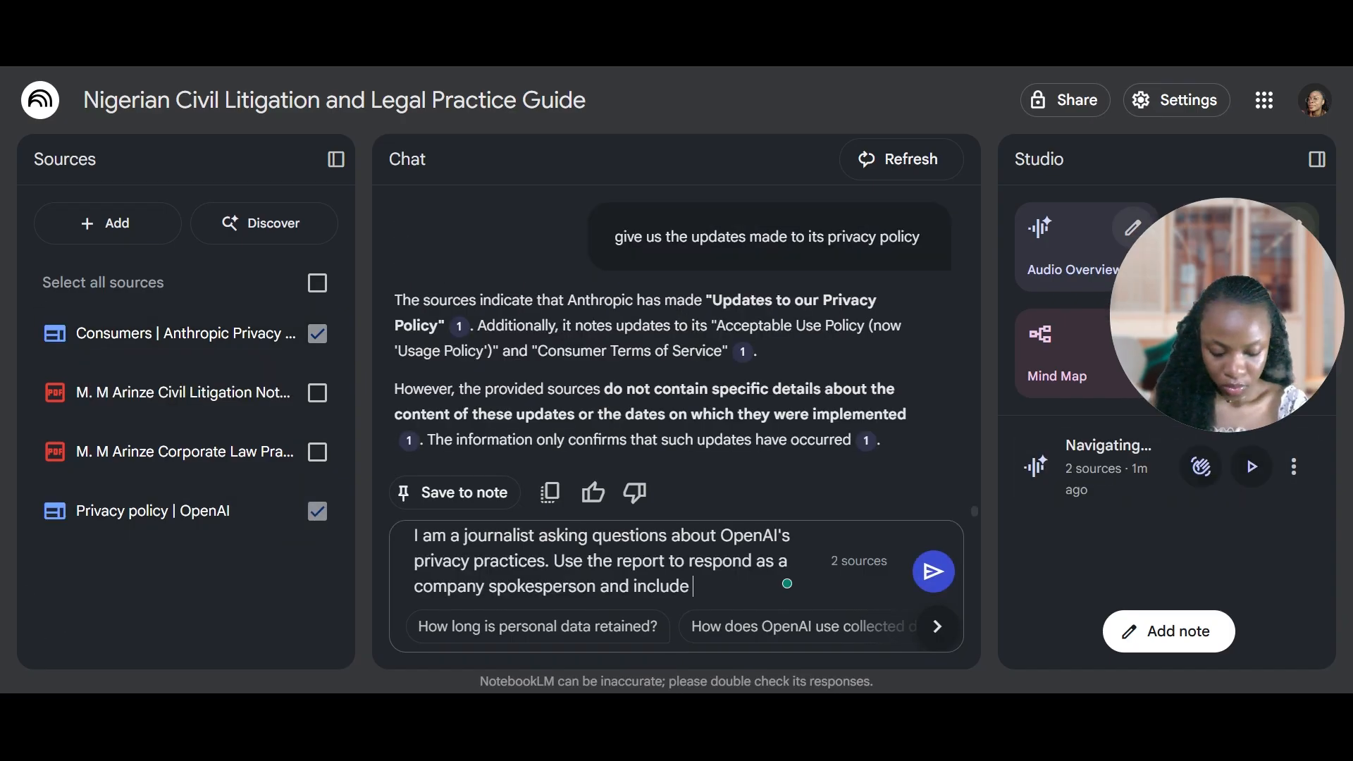
- Finish the journalist prompt about OpenAI's privacy practices with "suggested citations to the report" and submit it
text(suggested citations to )
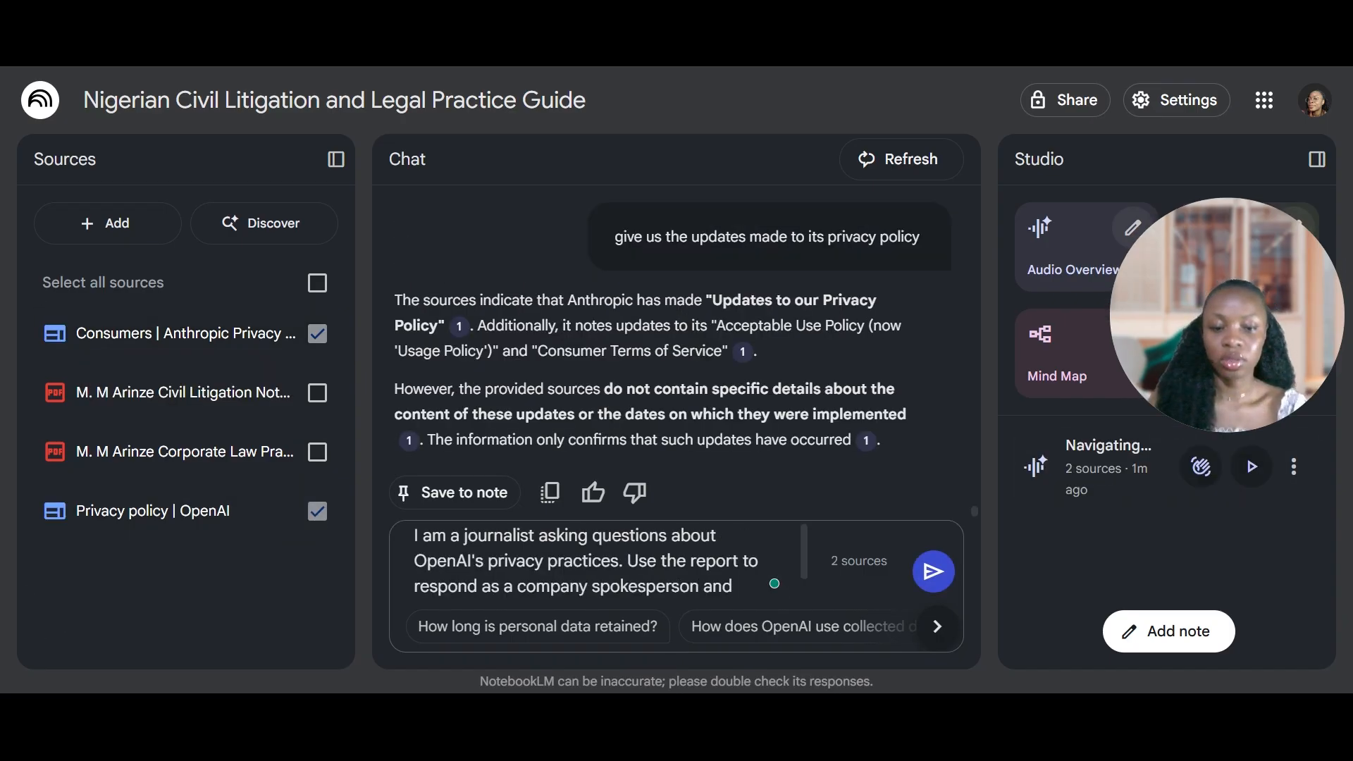
text(the report)
key(Return)
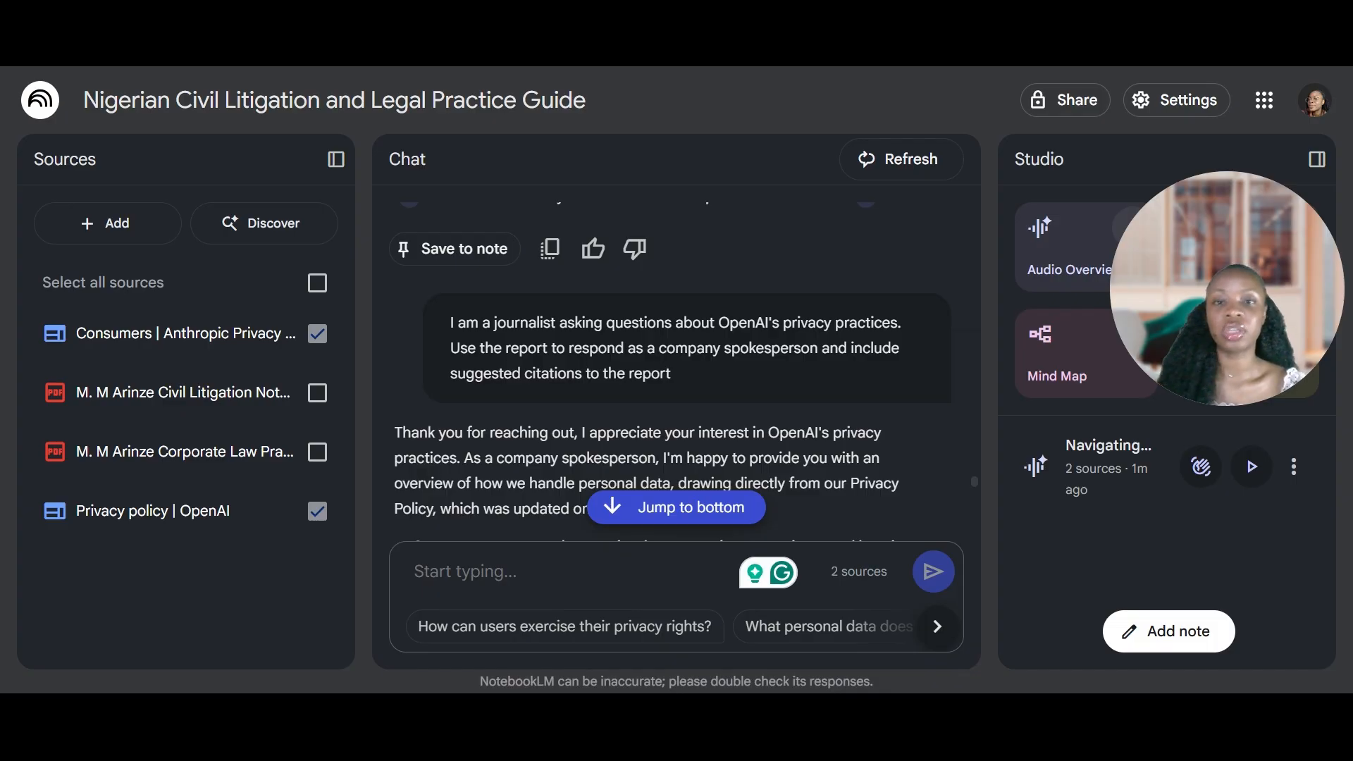
- Read the spokesperson-style answer on OpenAI's privacy practices, from the data collected through retention and user rights
scroll(523, 395, down, 3)
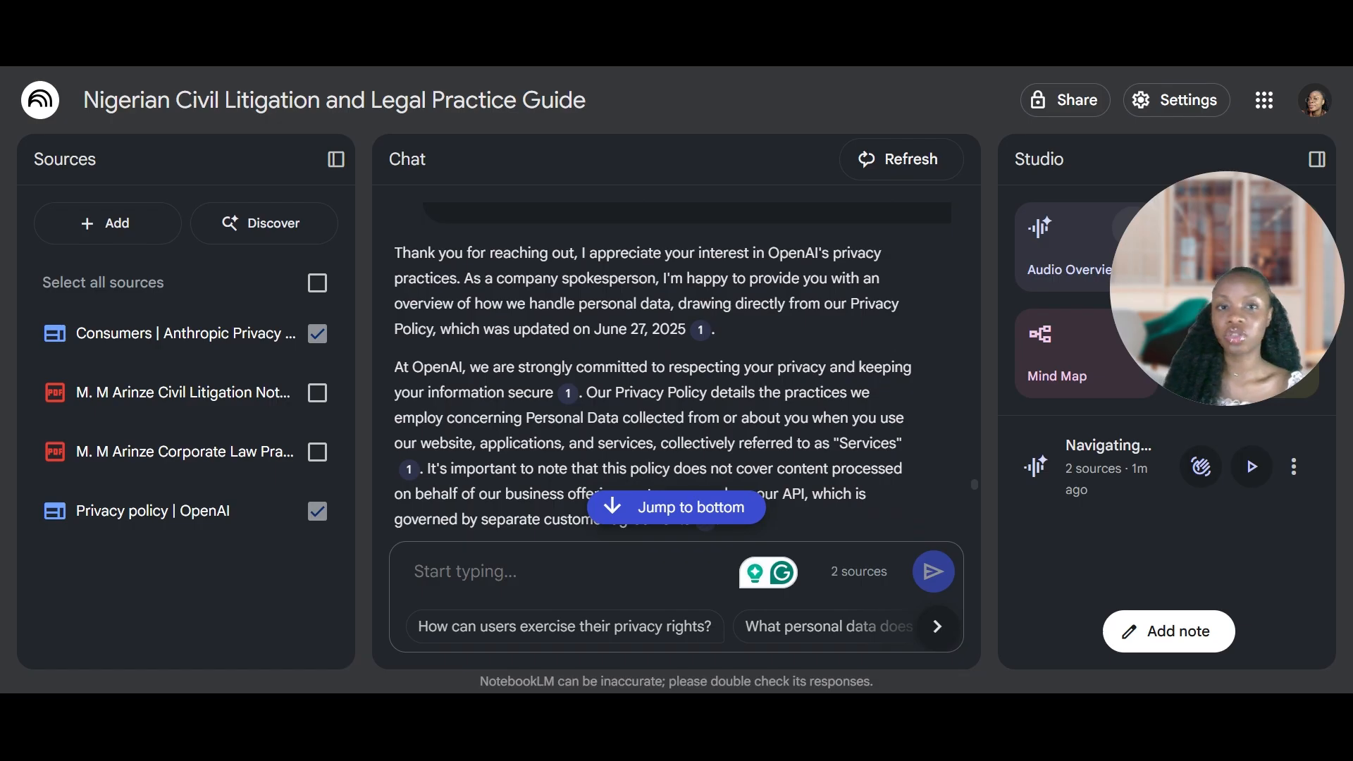
scroll(497, 444, down, 5)
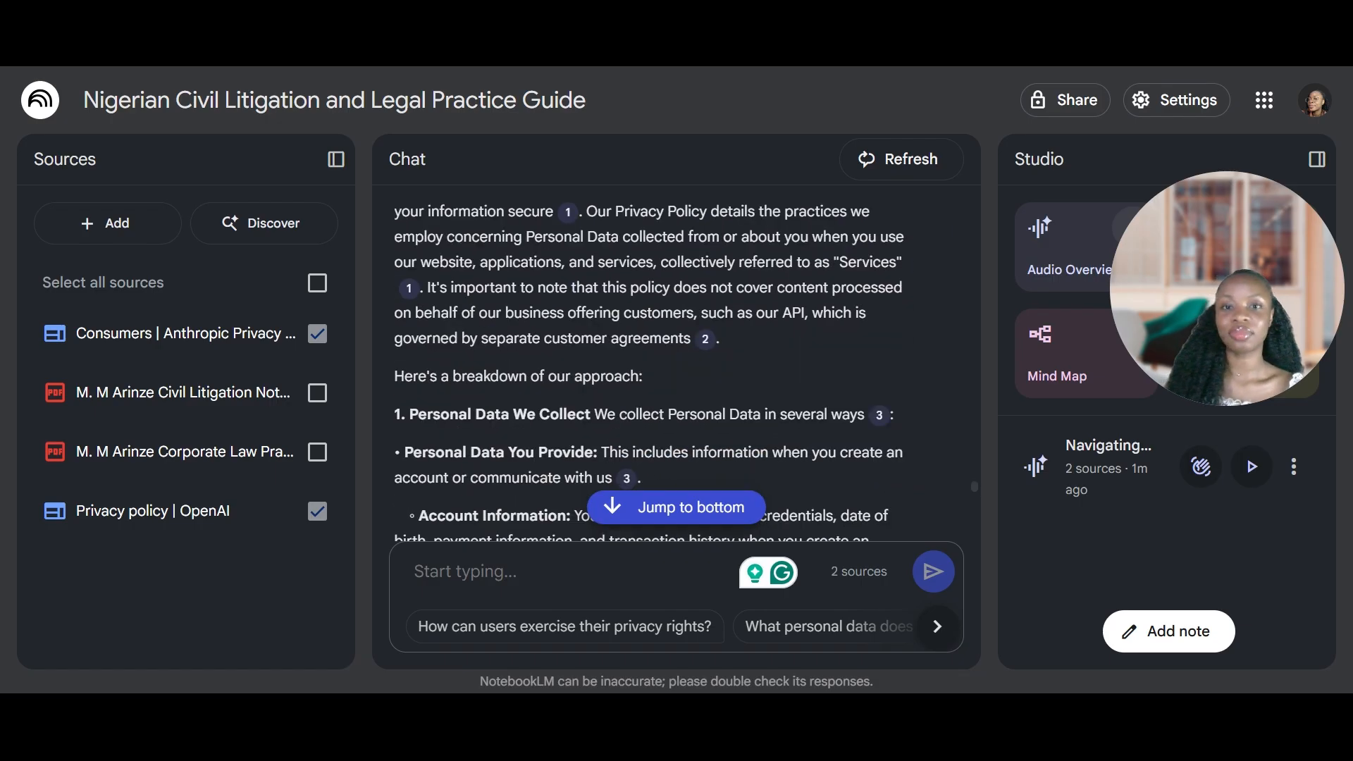
scroll(497, 444, down, 1)
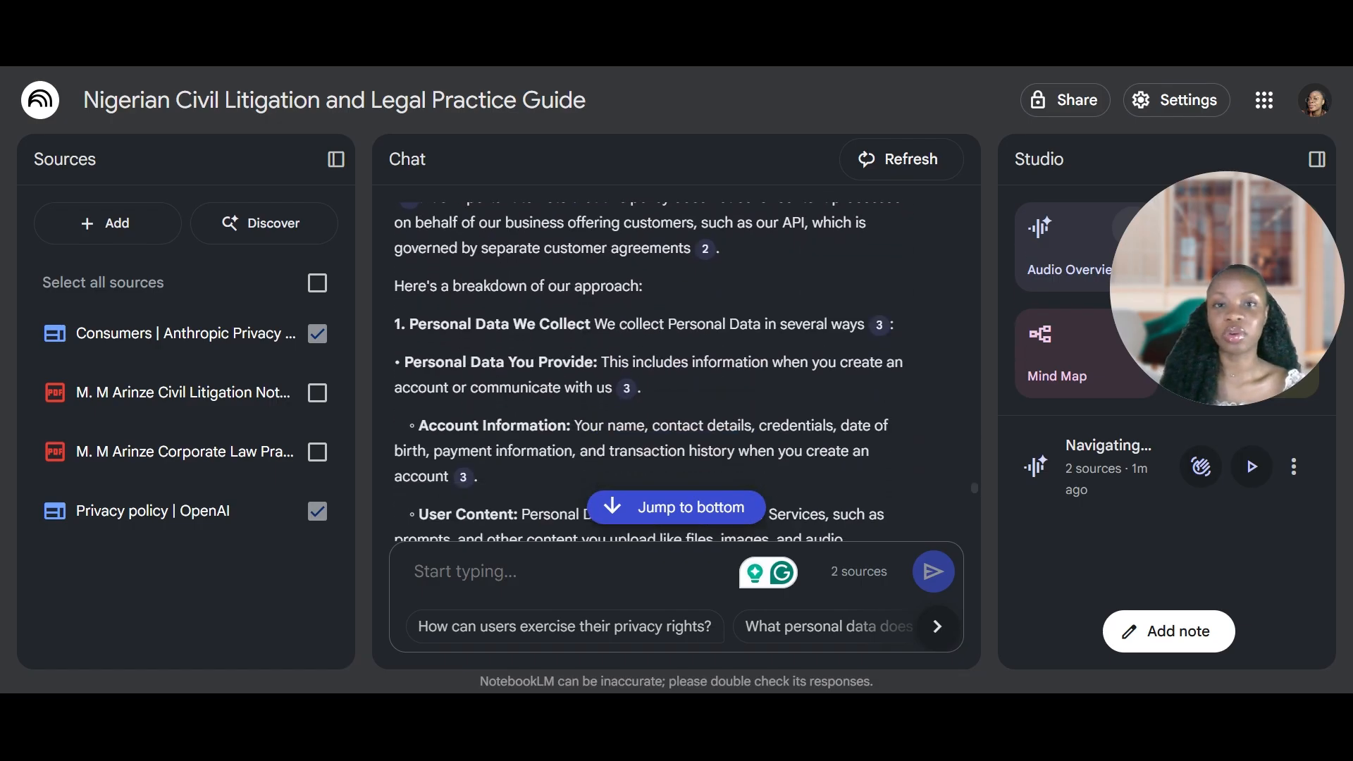
scroll(648, 370, down, 2)
scroll(648, 371, down, 1)
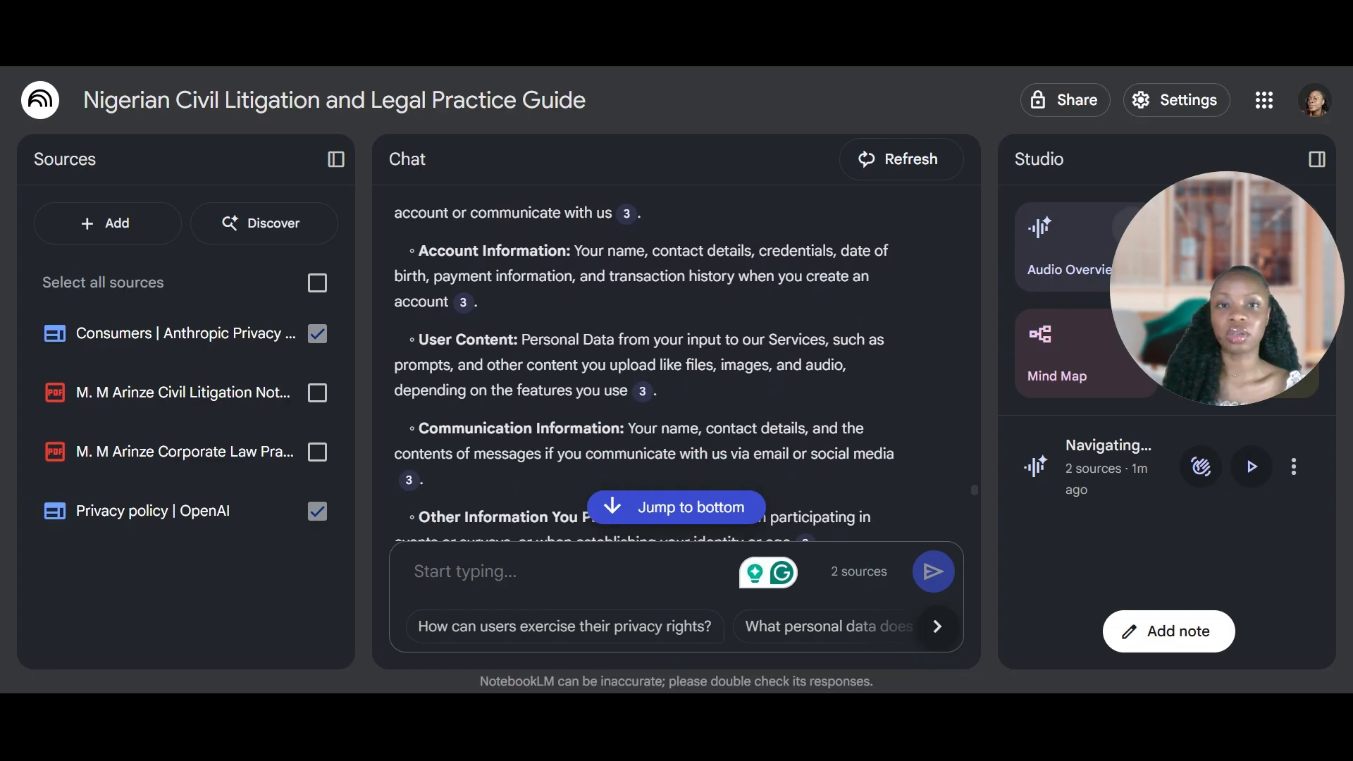
scroll(603, 291, down, 2)
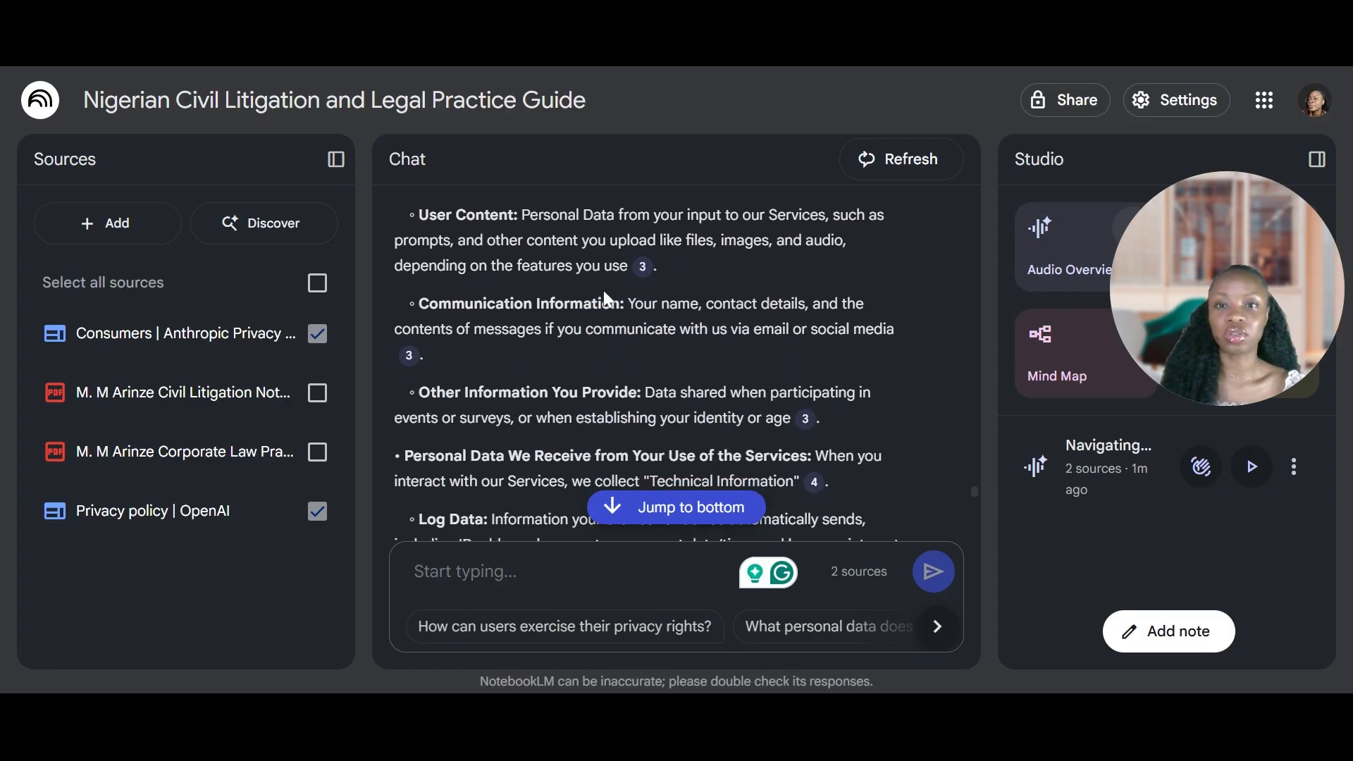
scroll(606, 283, down, 15)
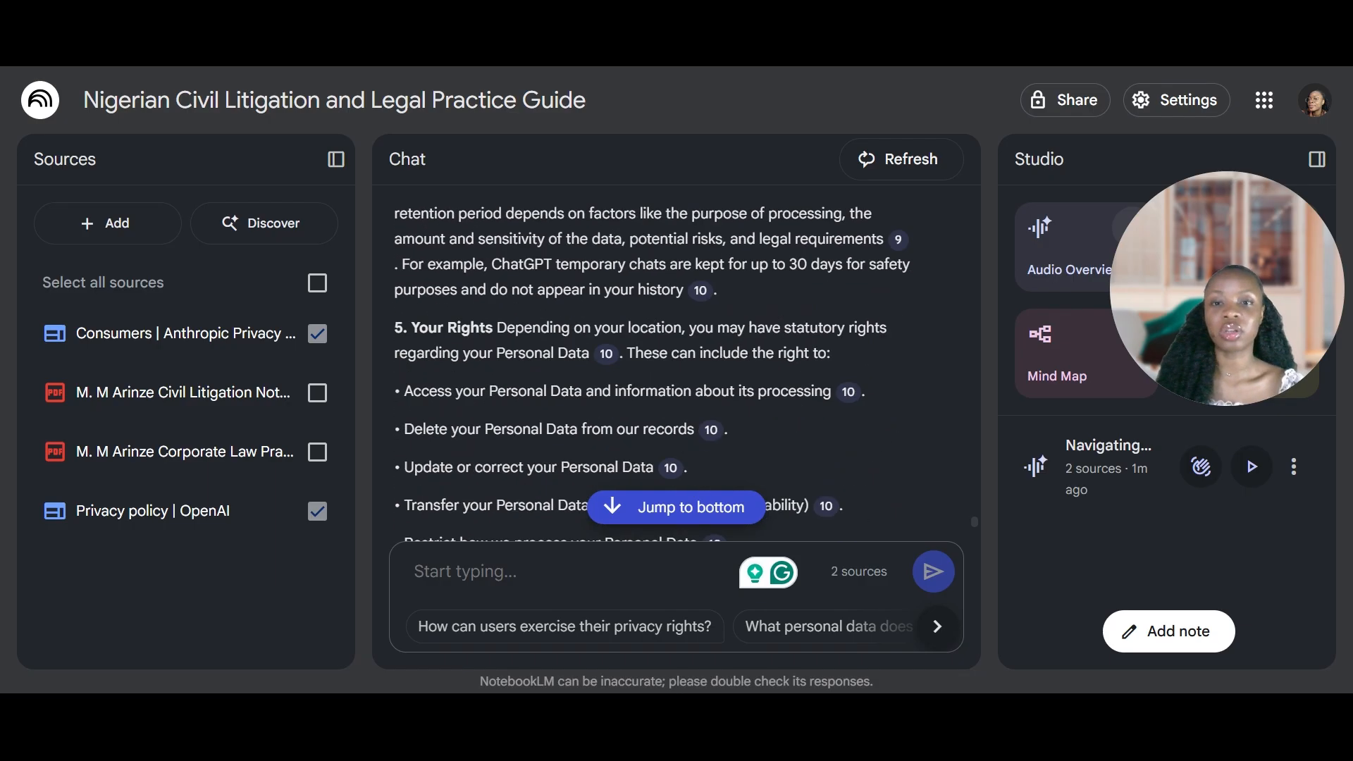
- Ask the chat what data-collection privacy risks are highlighted for both OpenAI and Anthropic that I should know about as a consumer or user
text(for both OpenAI nad)
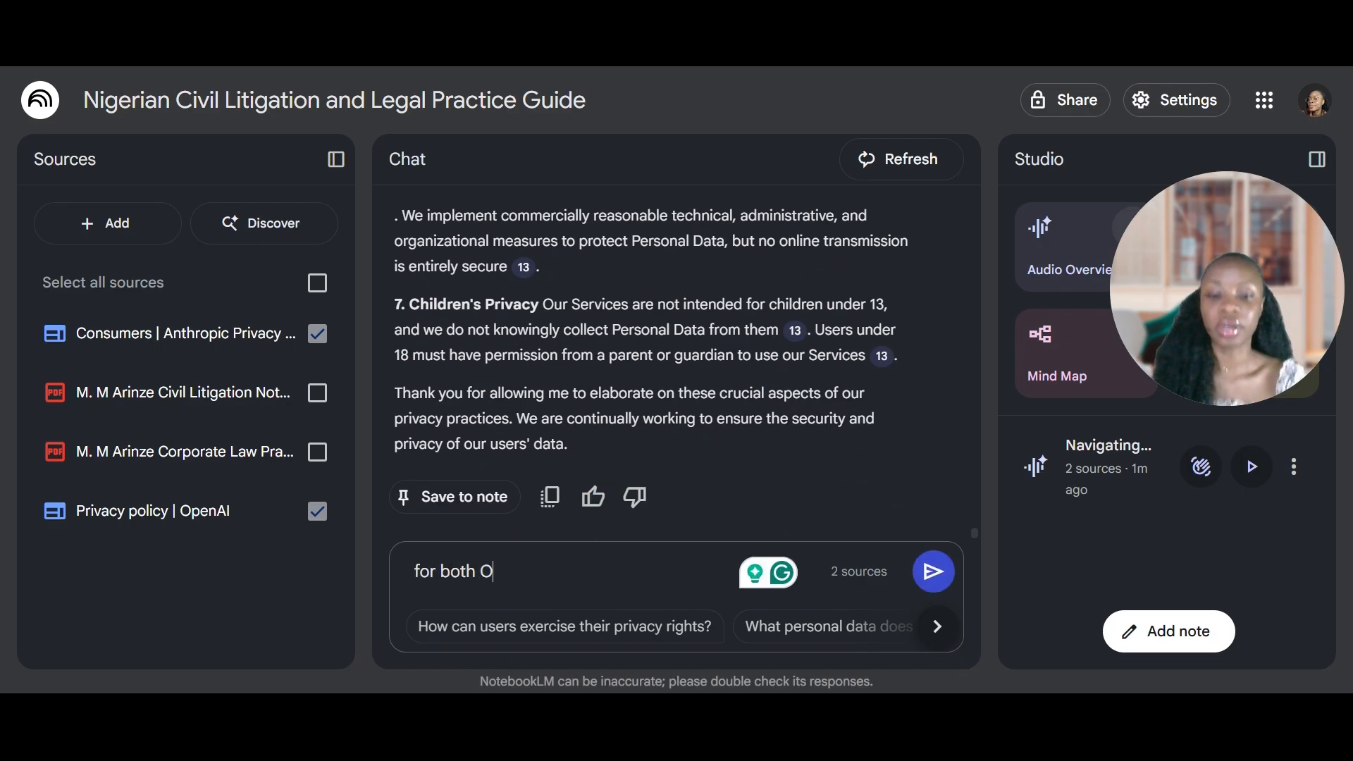
key(BackSpace)
key(BackSpace)
key(BackSpace)
key(BackSpace)
text(and Anthropic, what ar)
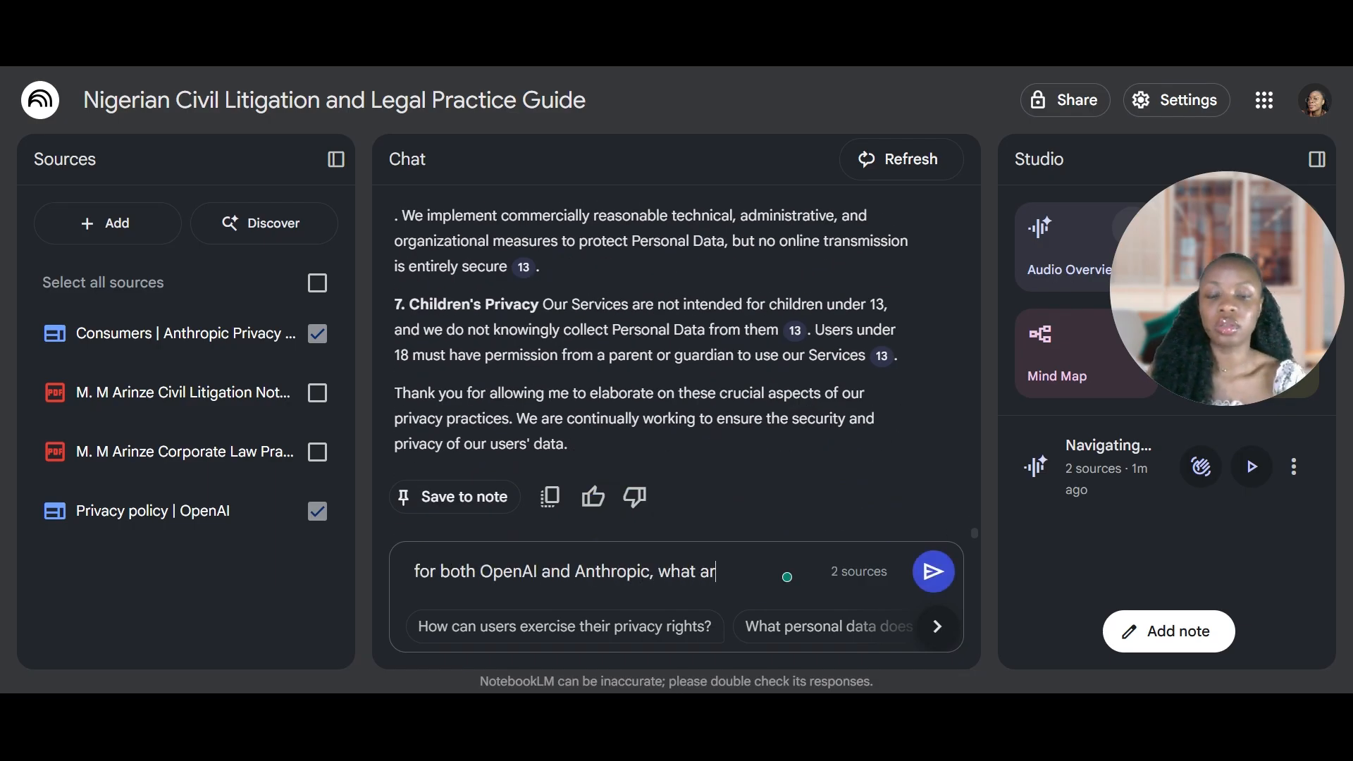
text(e the privacy risks highlighted in tersm of data collection)
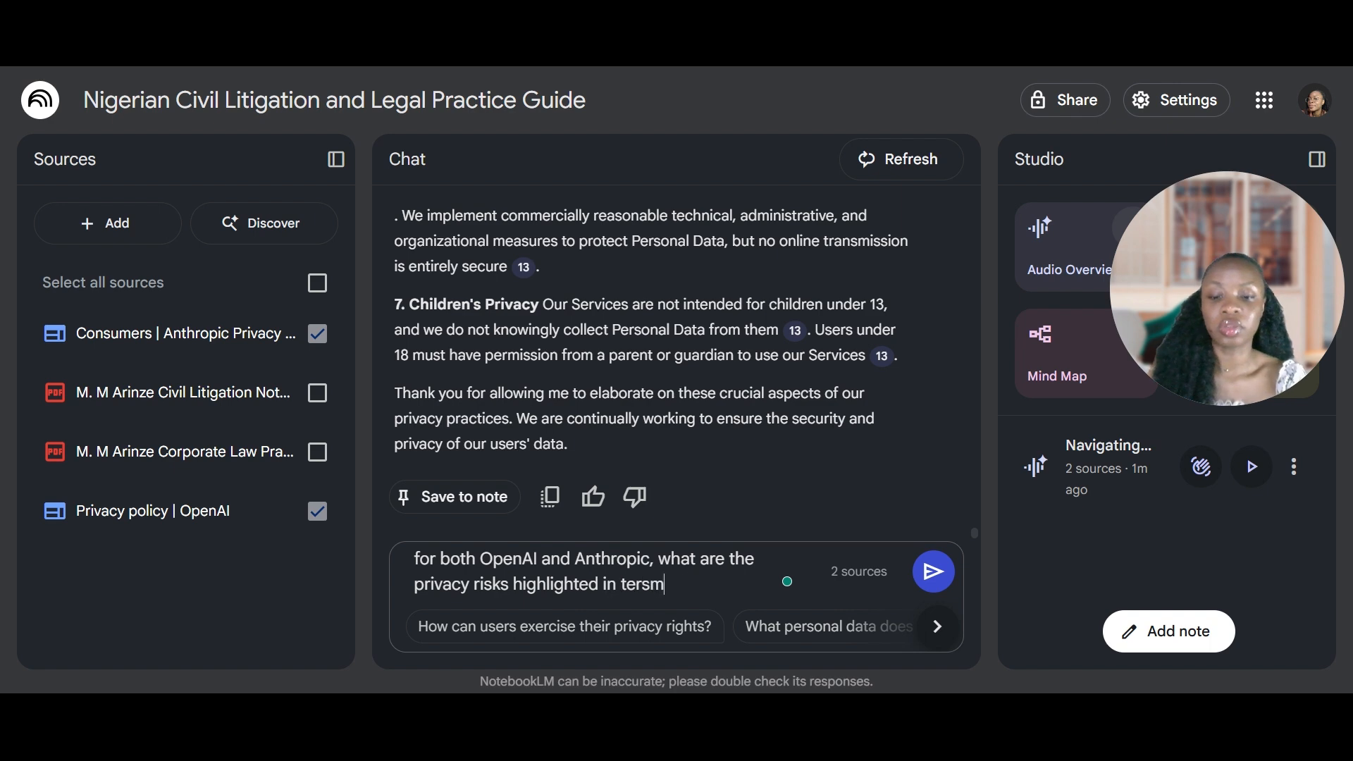
text( I should know about as a consumer or user)
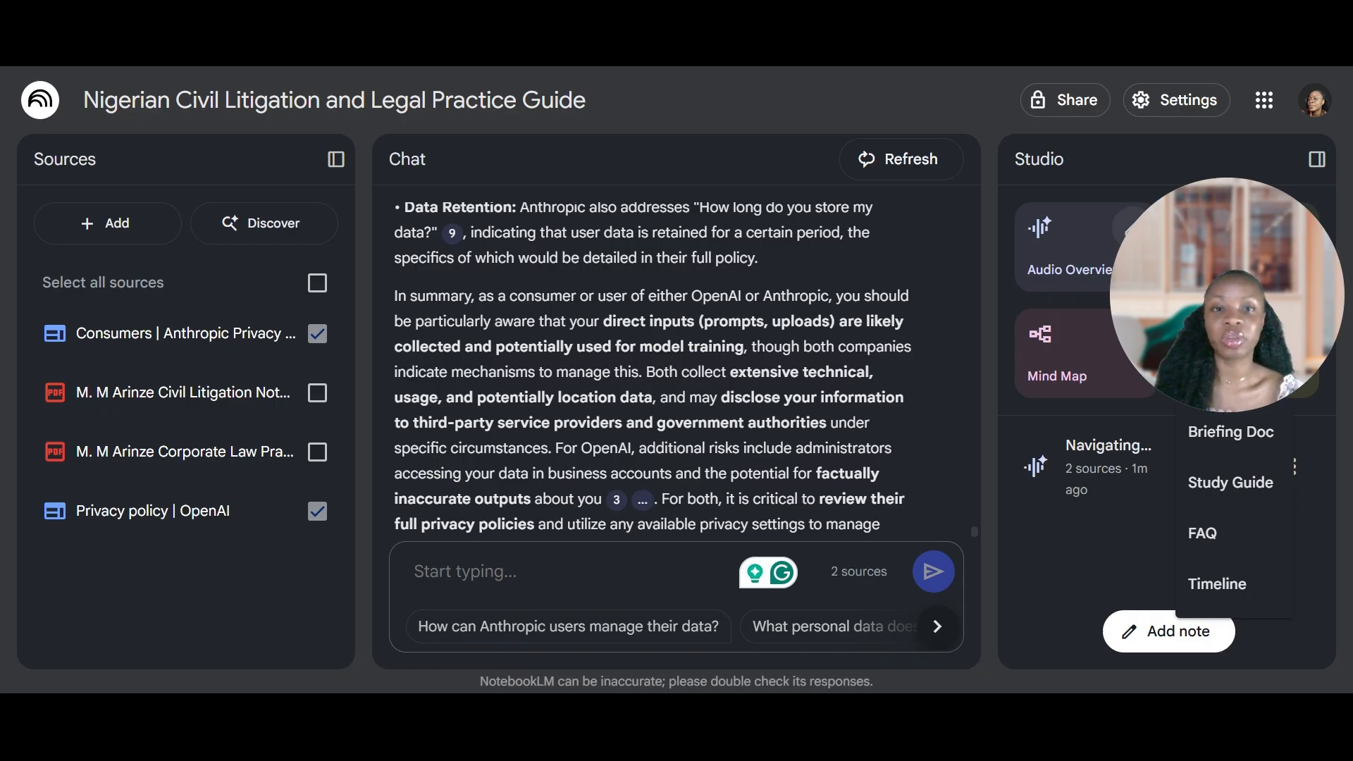
scroll(675, 395, down, 2)
scroll(676, 396, up, 7)
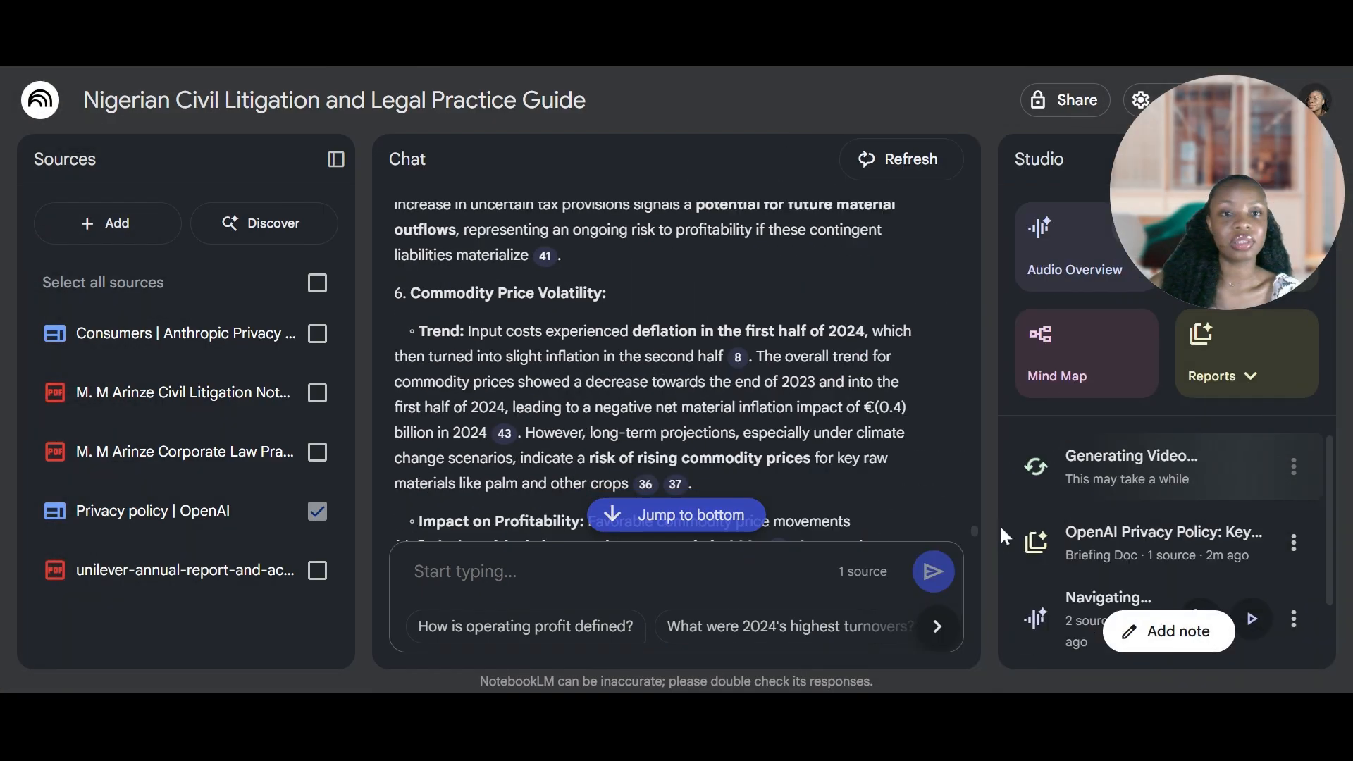
- Open the existing "Navigating…" audio overview in the Studio and try out its playback
scroll(1171, 503, down, 1)
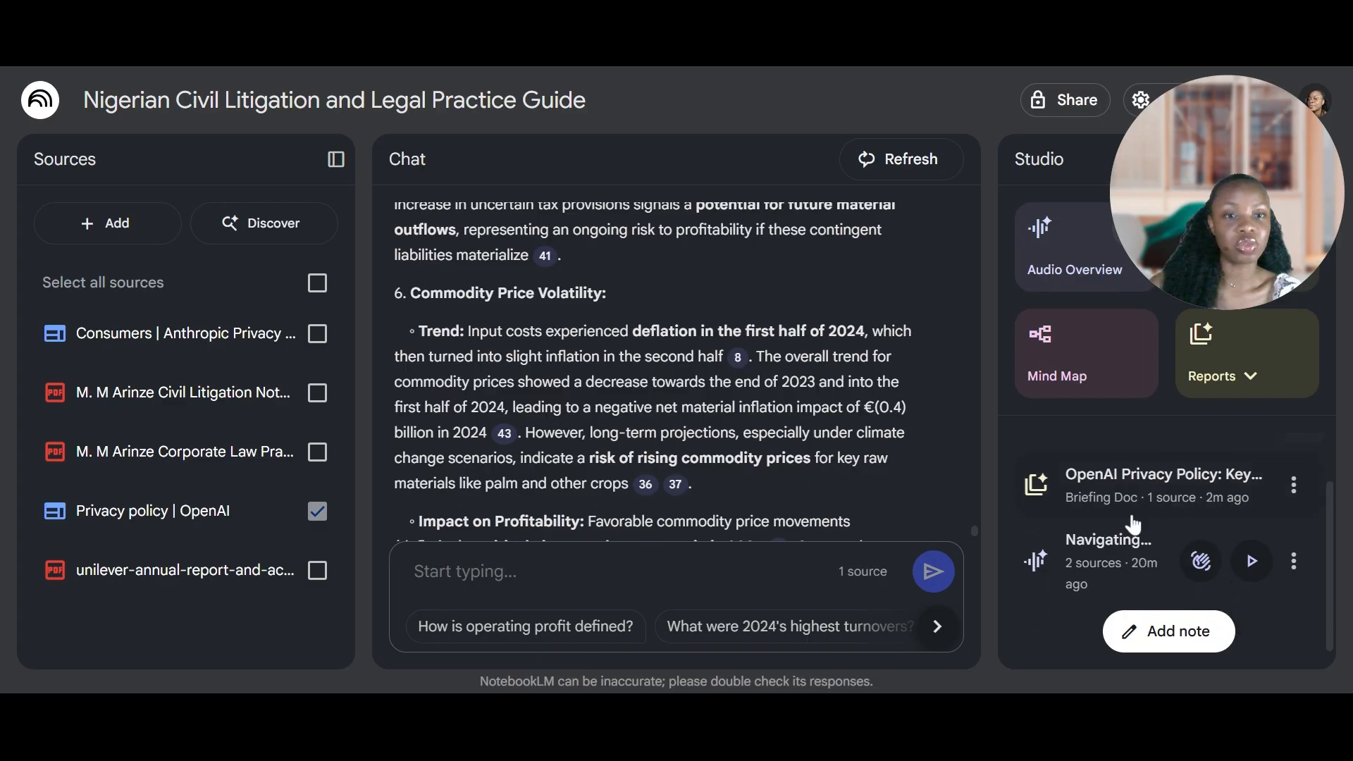
click(1113, 559)
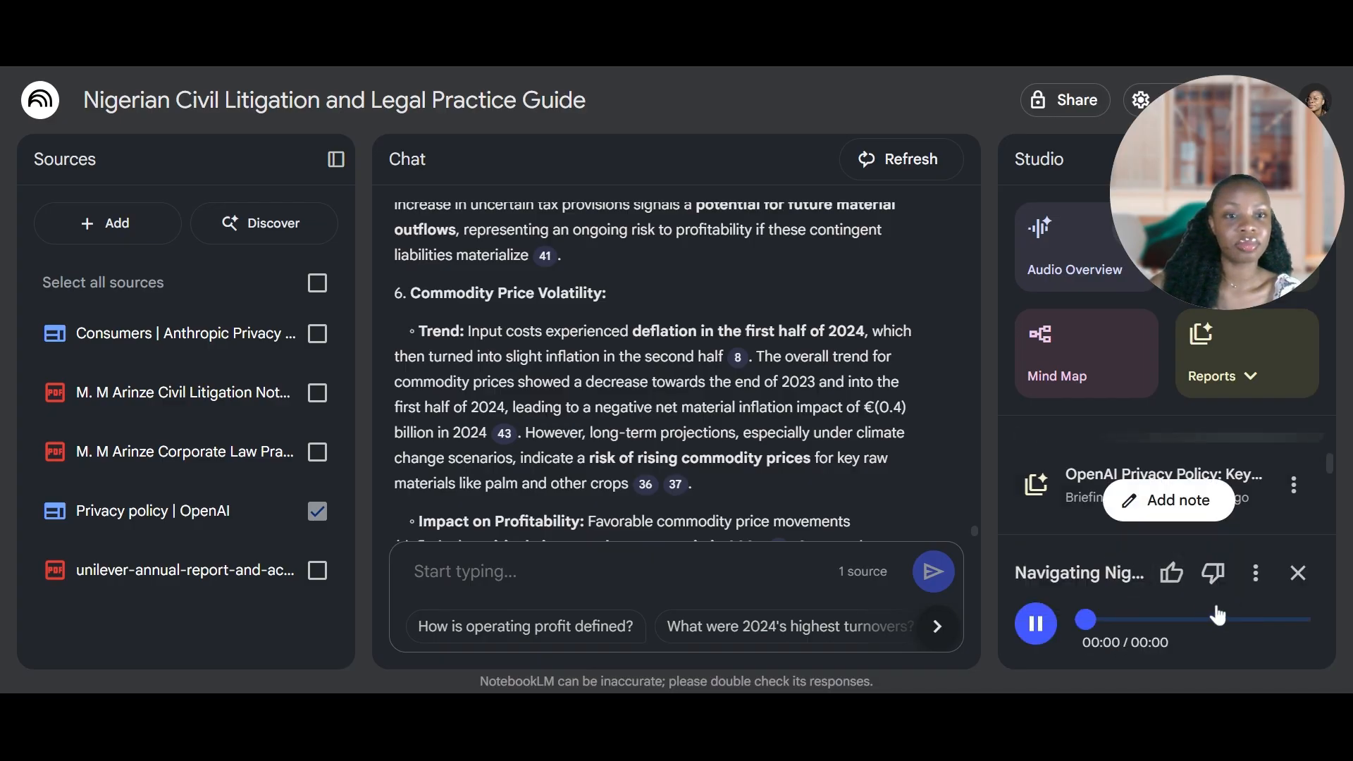
click(1037, 634)
click(1037, 634)
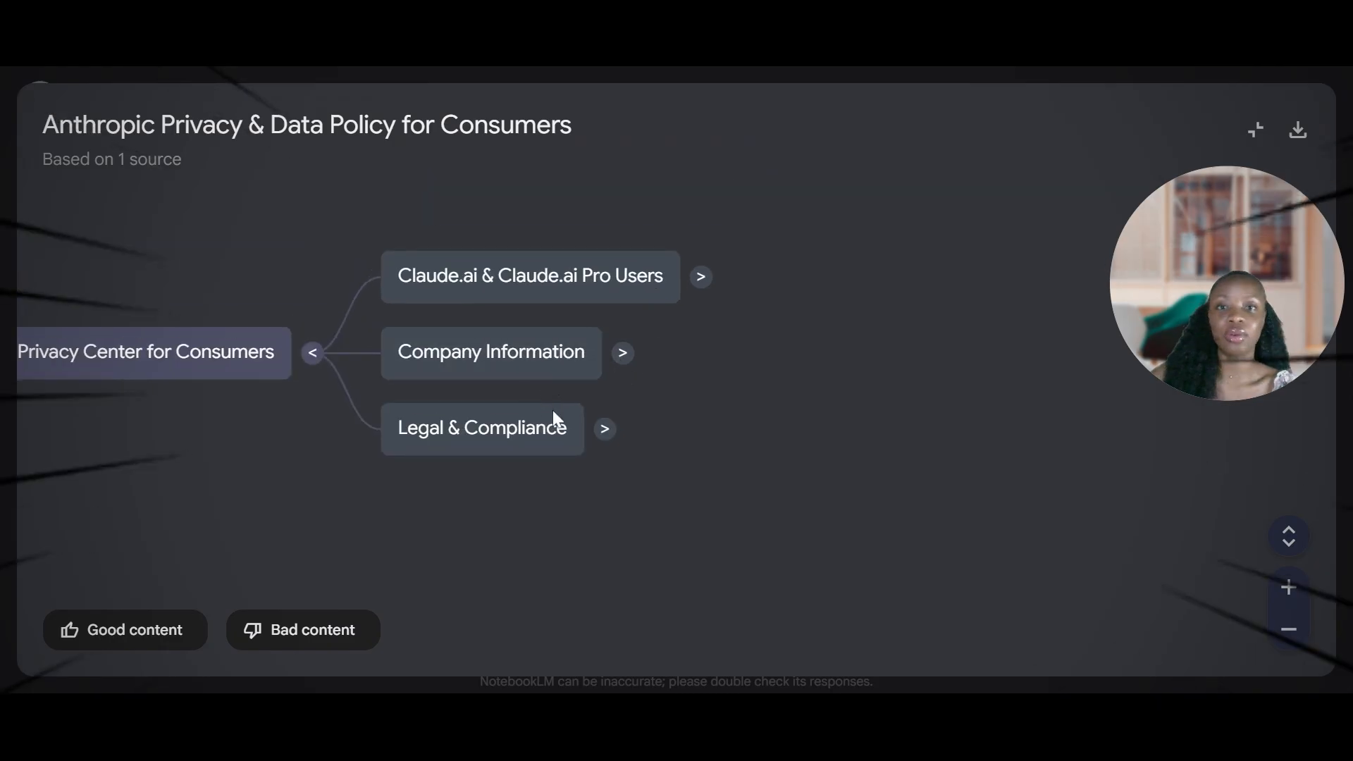
- Expand the Legal & Compliance branch of the Anthropic Privacy & Data Policy for Consumers mind map
click(602, 431)
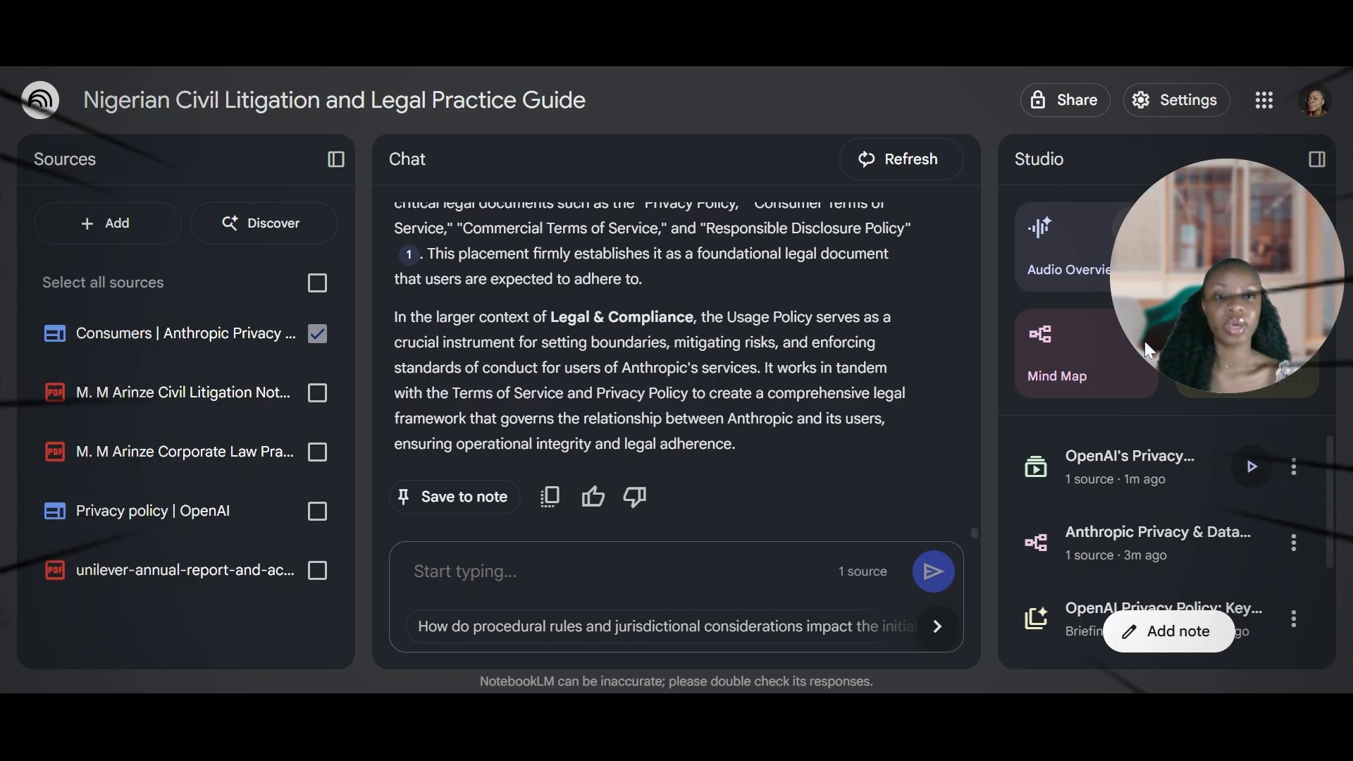
- Play the video overview on OpenAI's privacy policy in full screen and set its playback speed to 1.25
click(1113, 471)
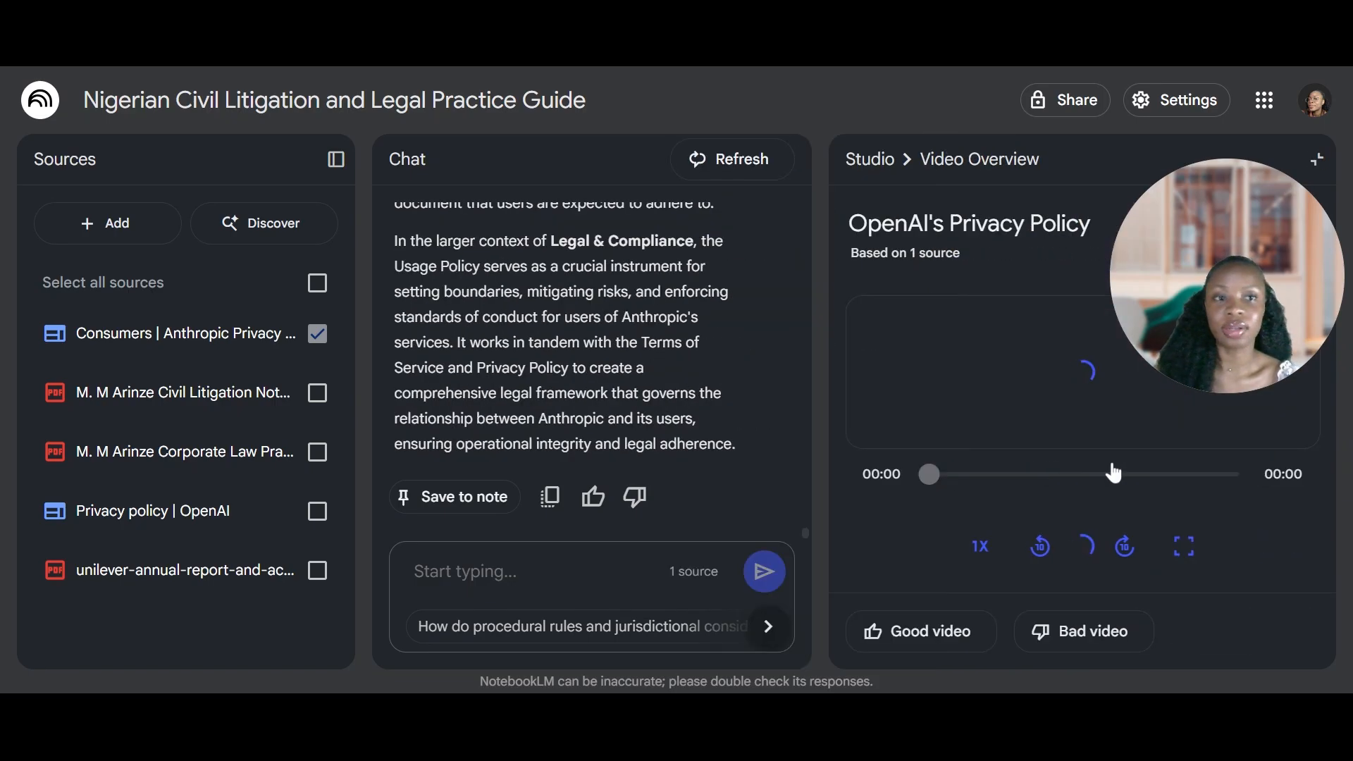
click(1184, 546)
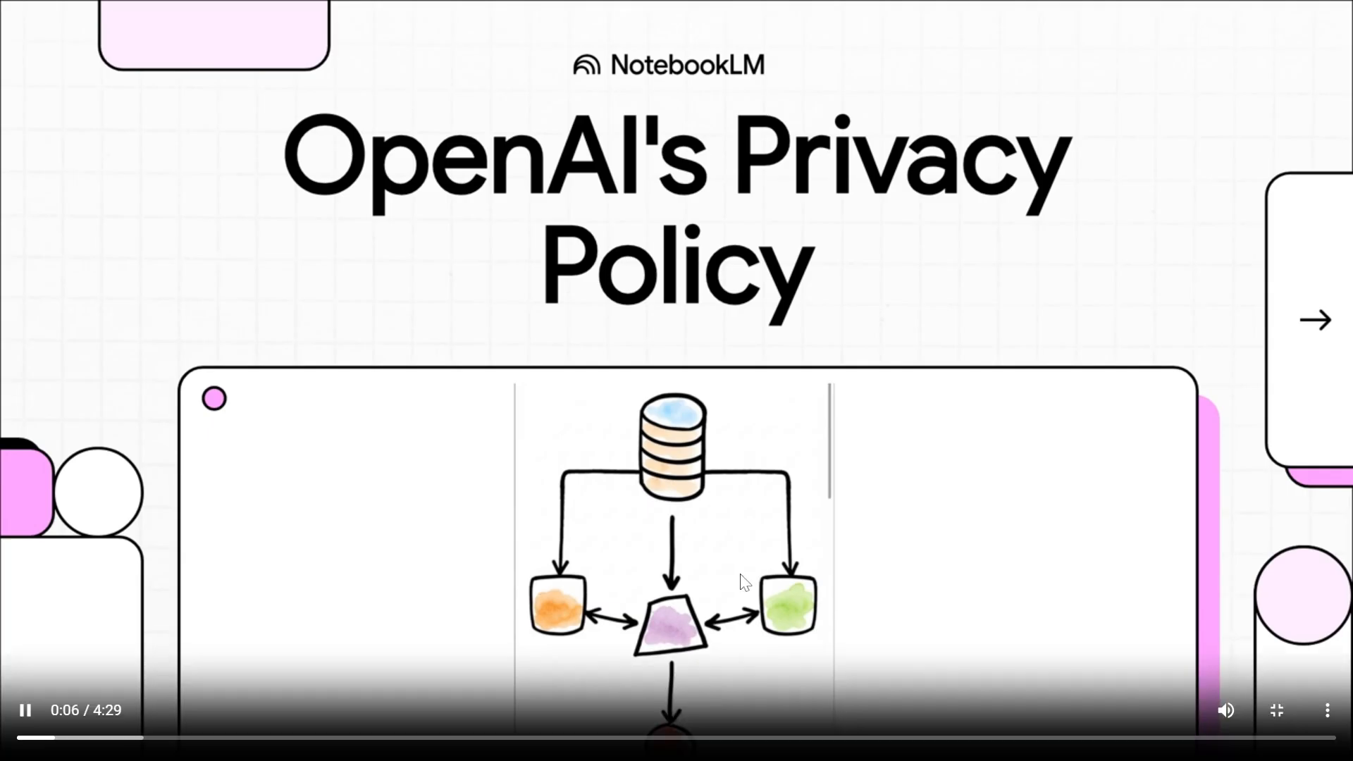
click(1327, 713)
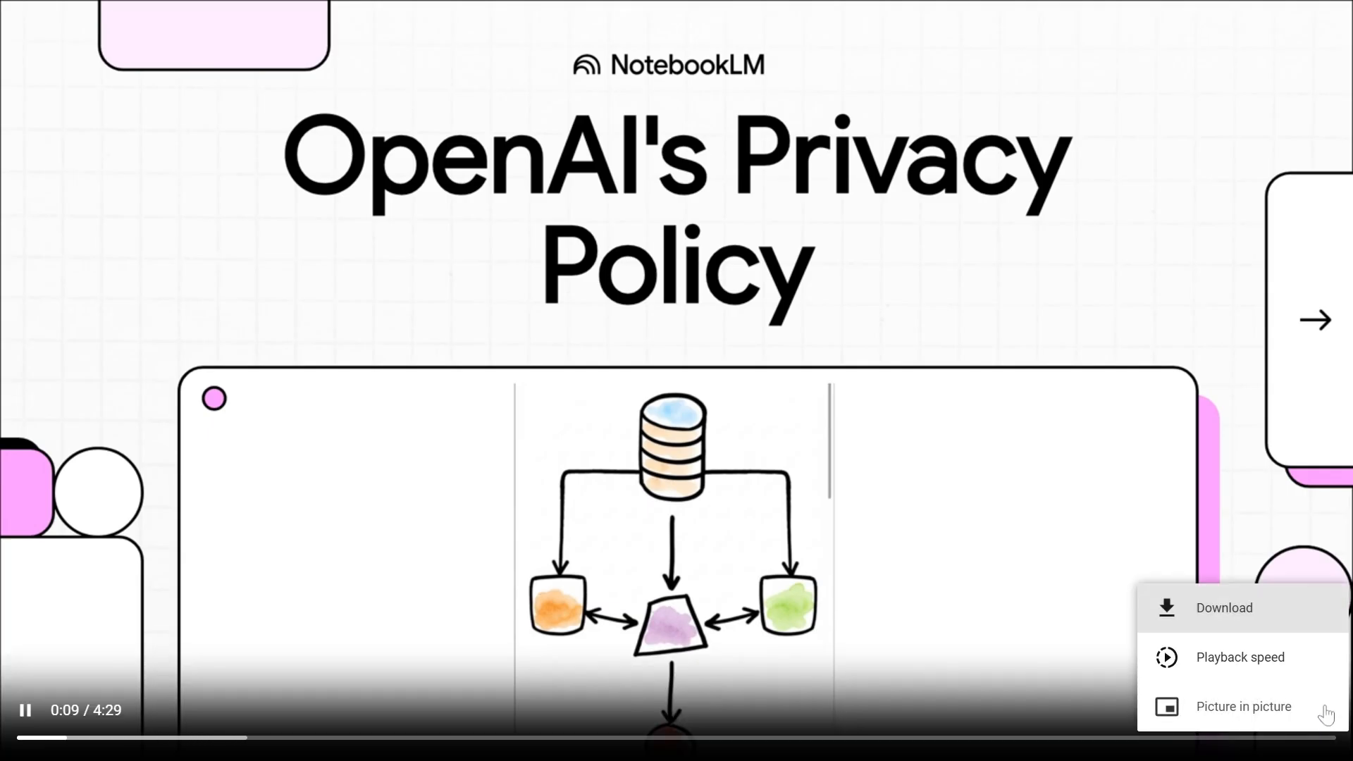
click(1201, 658)
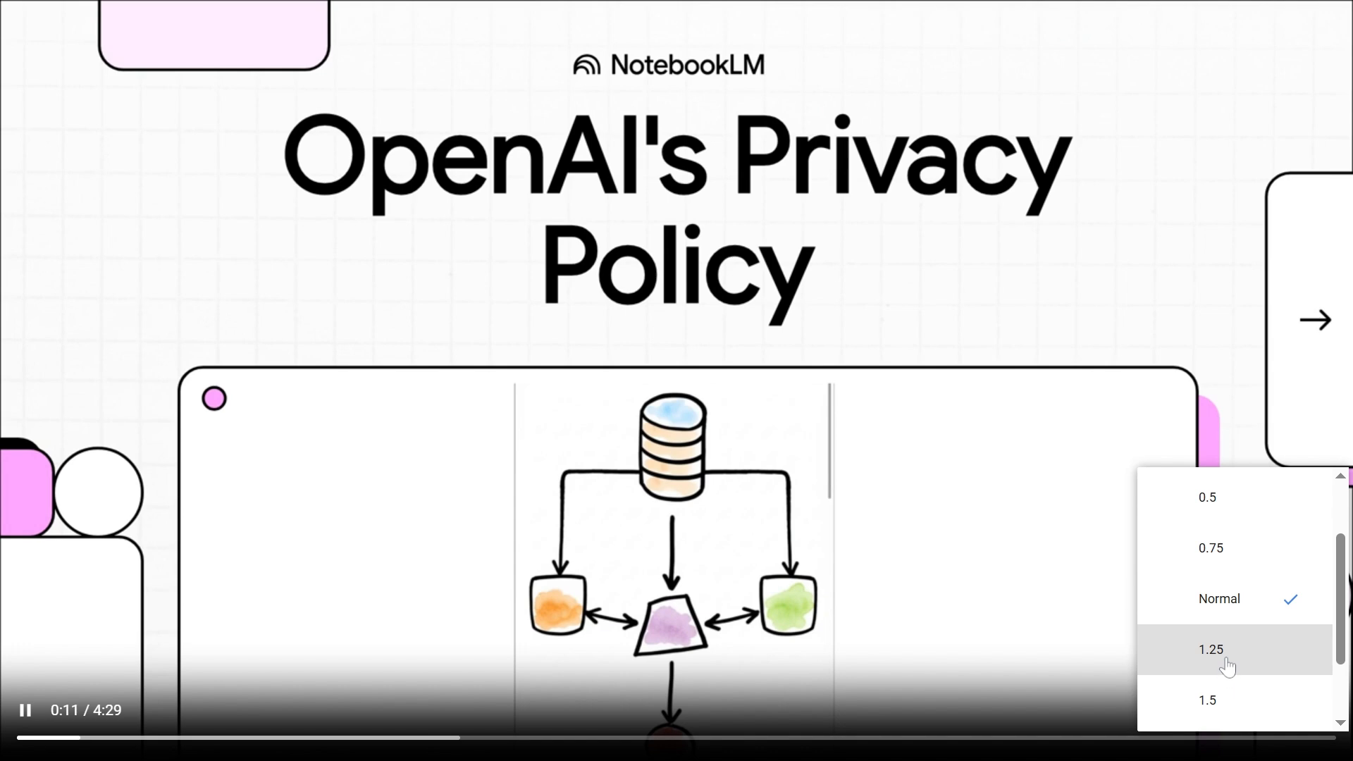
click(1227, 666)
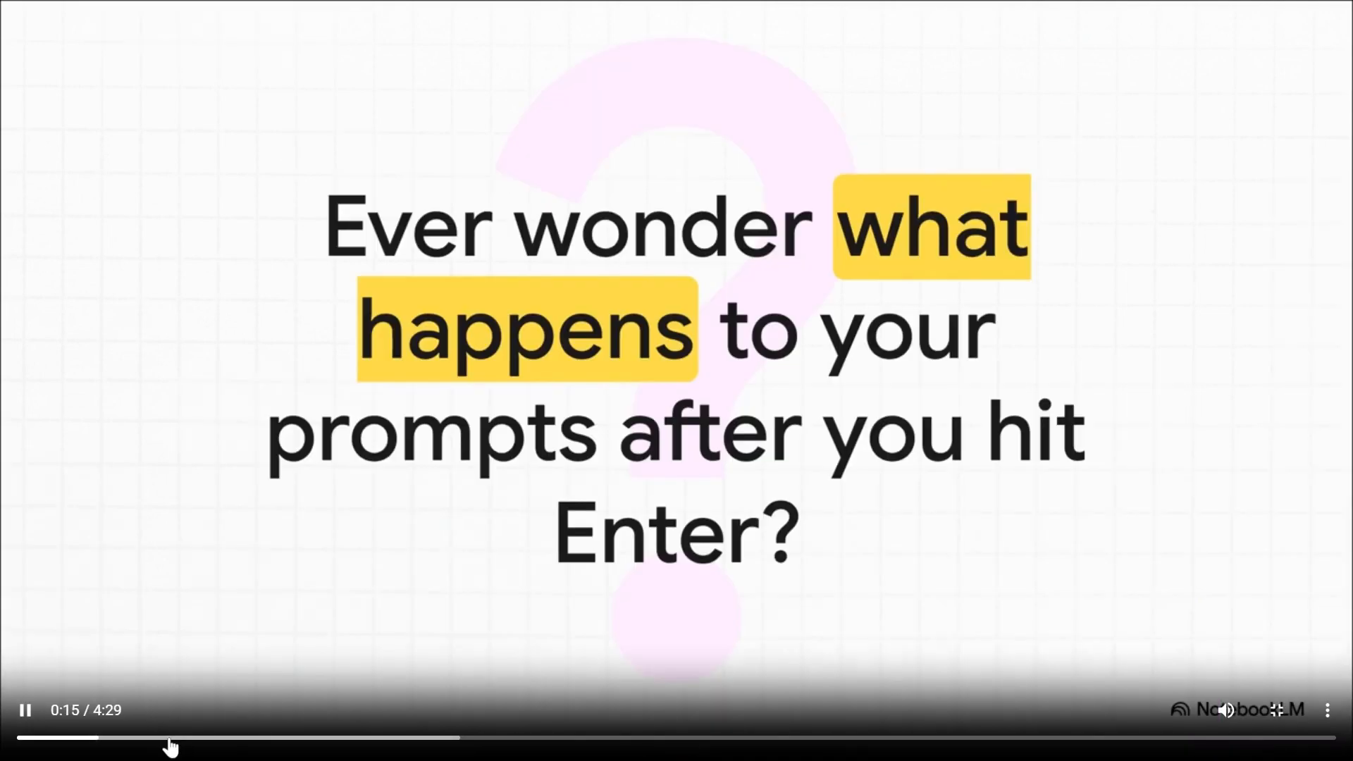